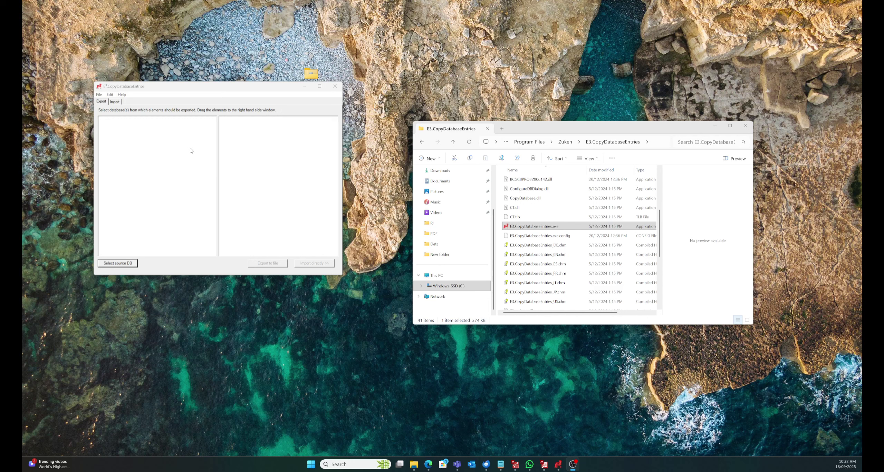
Step: Open the source database selection and its database configuration, enlarging and arranging the dialogs so both can be seen
left_click(131, 264)
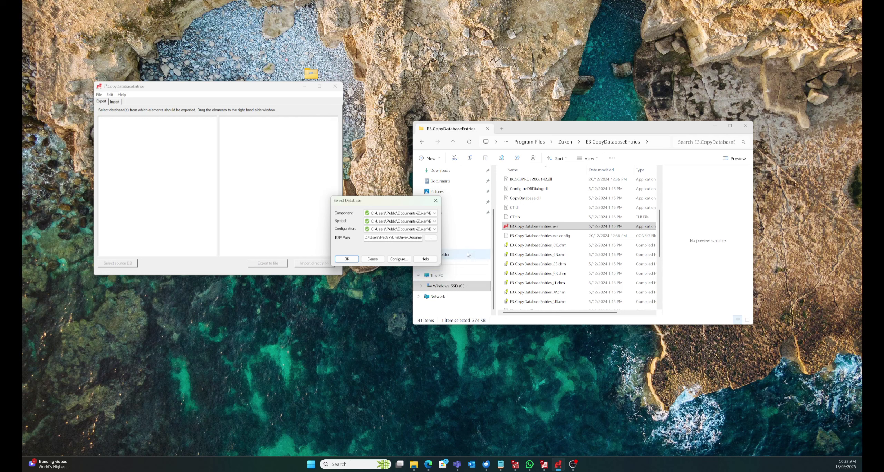
left_click_drag(440, 265, 479, 295)
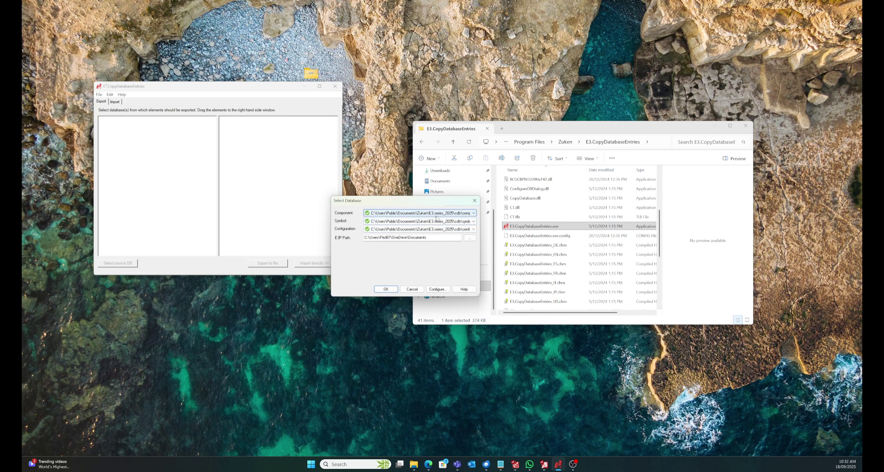
left_click(437, 289)
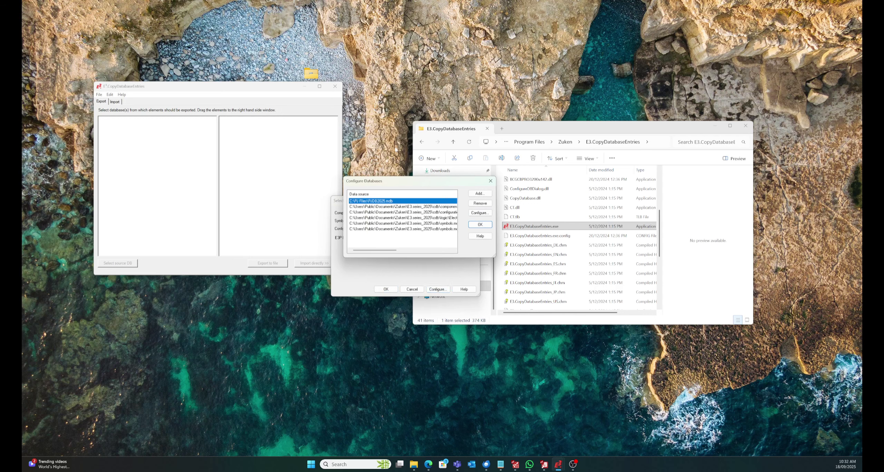
left_click_drag(433, 181, 308, 210)
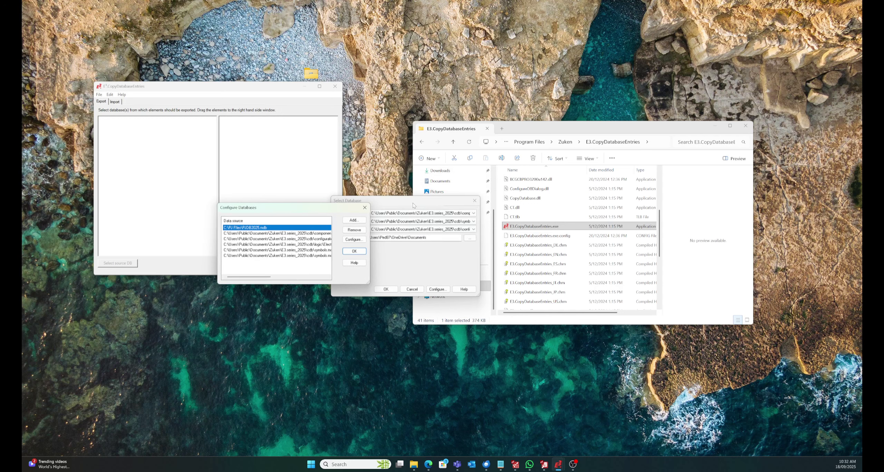
left_click_drag(412, 203, 347, 157)
left_click(355, 280)
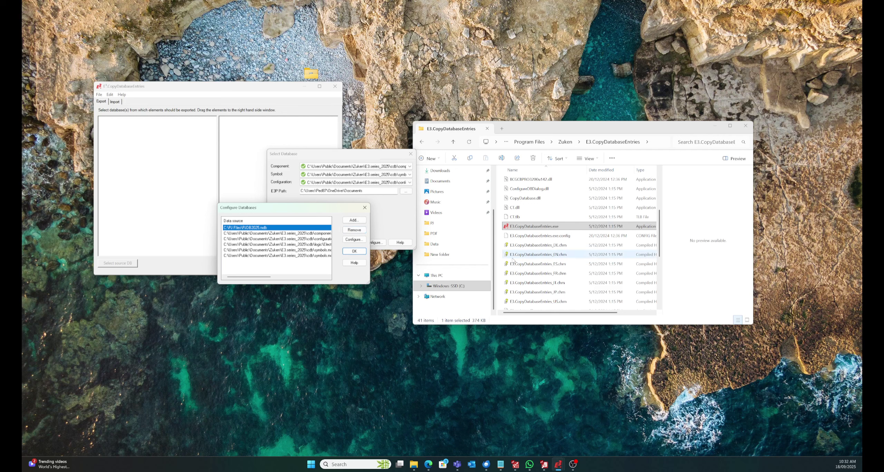
Step: Browse in File Explorer to C:\Users\Public\Public Documents\Zuken\E3.series_2025\cdb
left_click(448, 286)
scroll(524, 286, "down", 2)
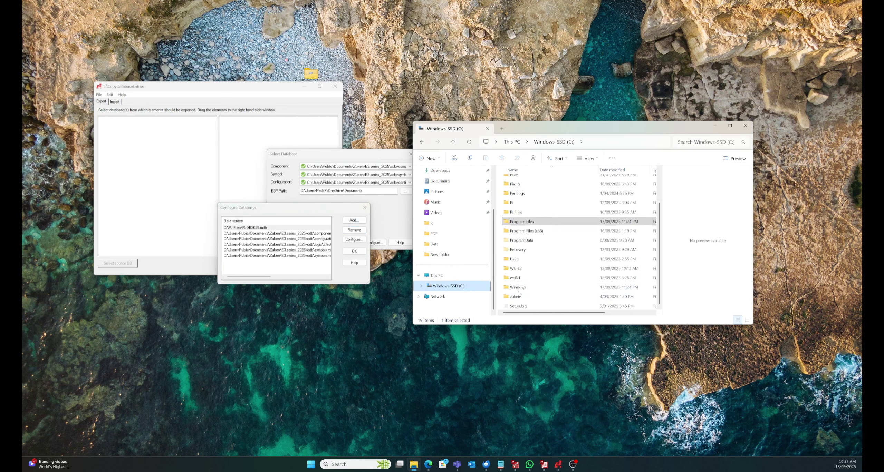
left_click(521, 259)
double_click(521, 259)
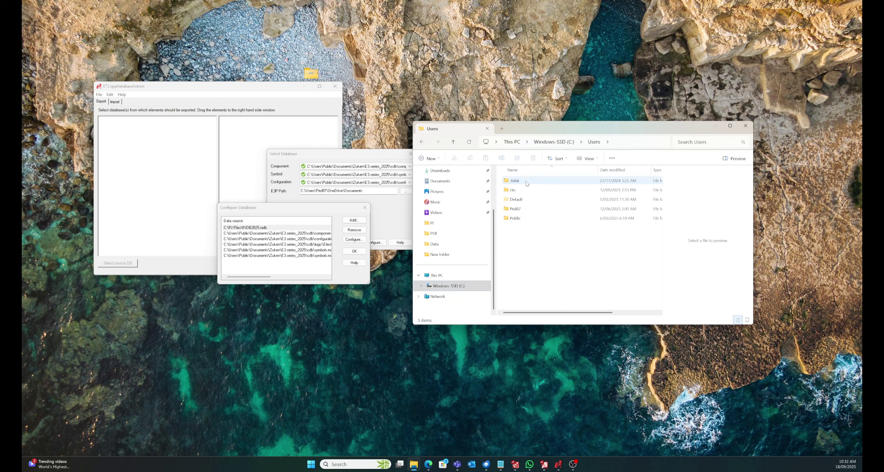
double_click(519, 219)
double_click(507, 208)
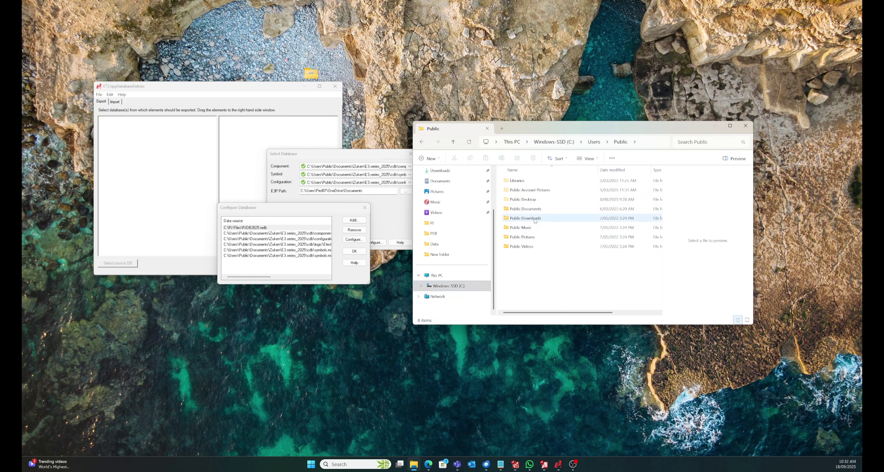
left_click(526, 189)
double_click(526, 189)
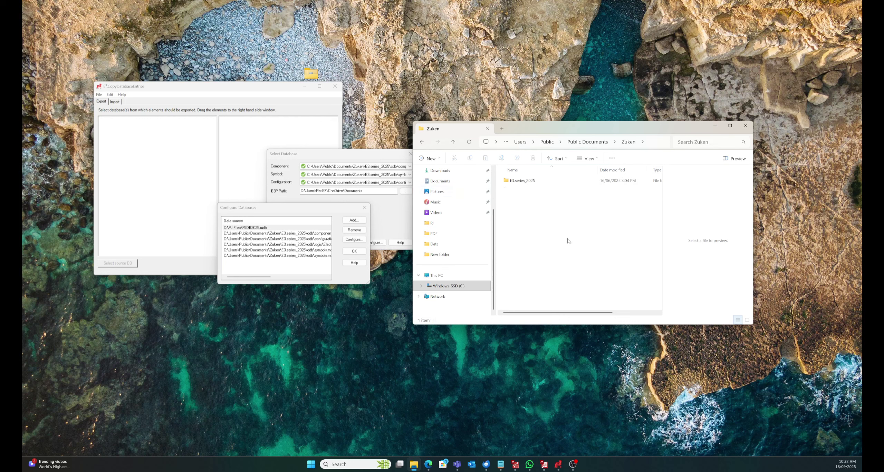
double_click(535, 182)
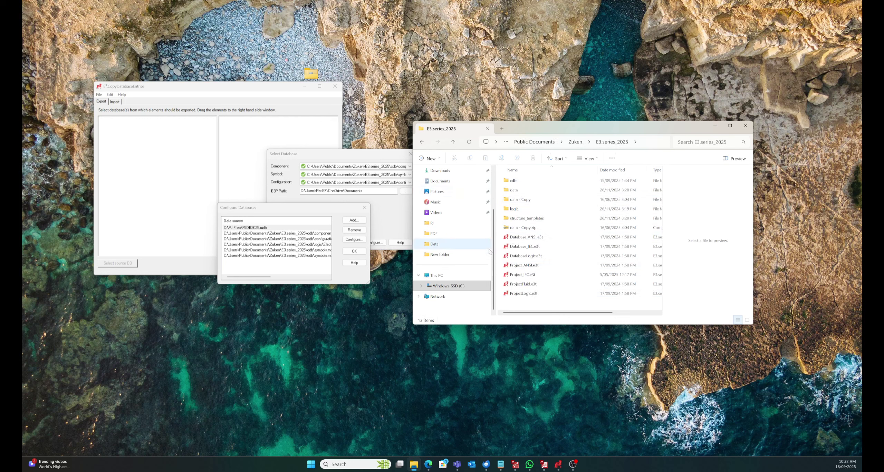
double_click(514, 181)
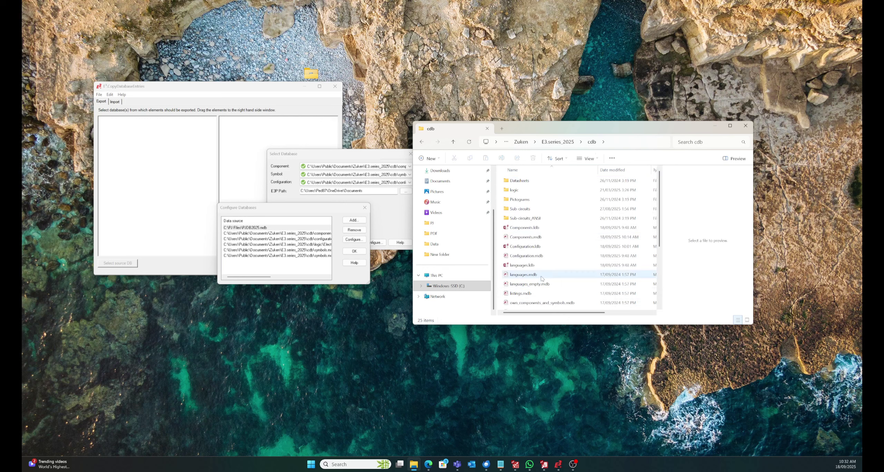
Step: Examine the blank database files in the cdb folder: owncomponents, ownconfiguration, ownsymbols and the combined own_components_and_symbols files
scroll(549, 276, "down", 2)
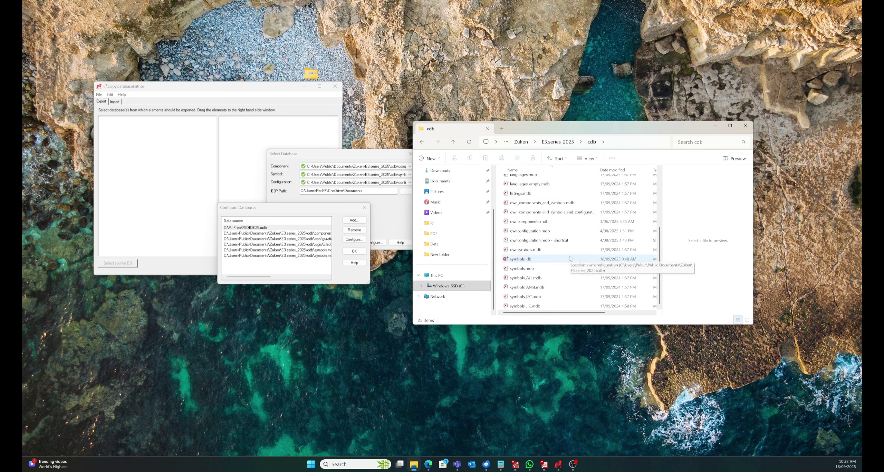
scroll(551, 262, "down", 1)
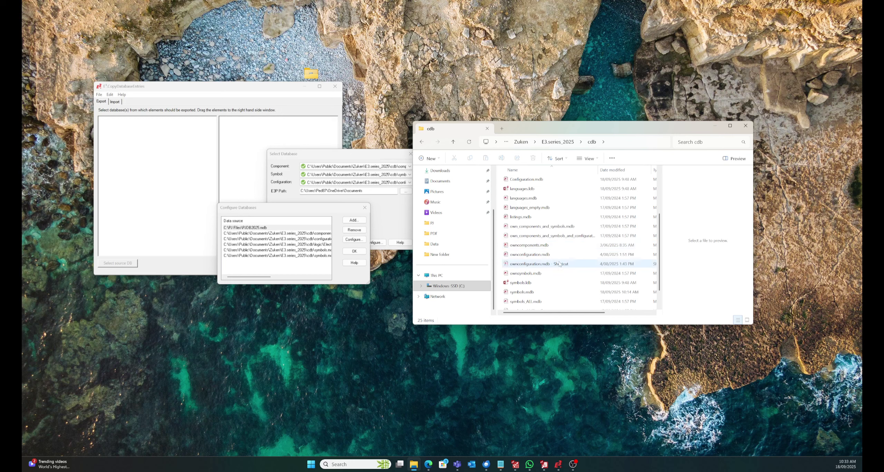
left_click(542, 246)
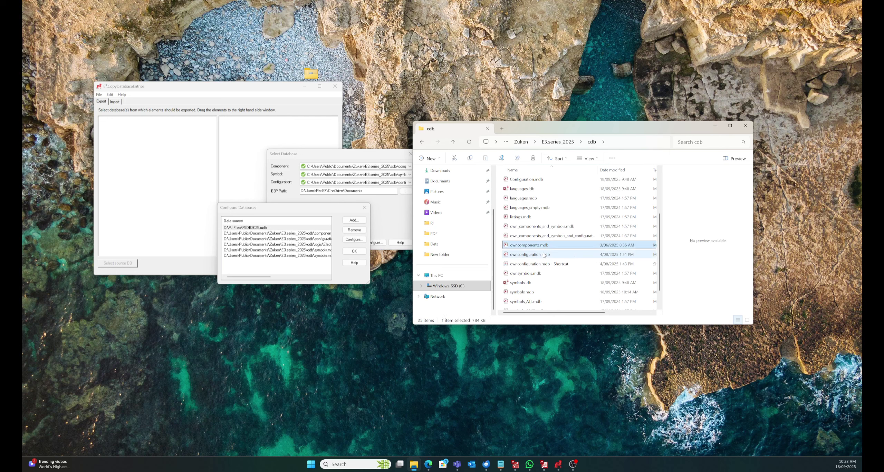
left_click(542, 256)
left_click(535, 283)
left_click(535, 274)
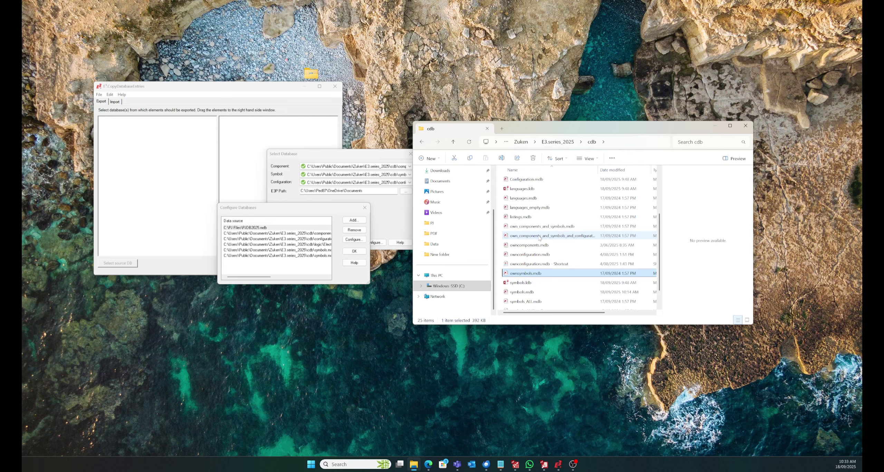
left_click(538, 235)
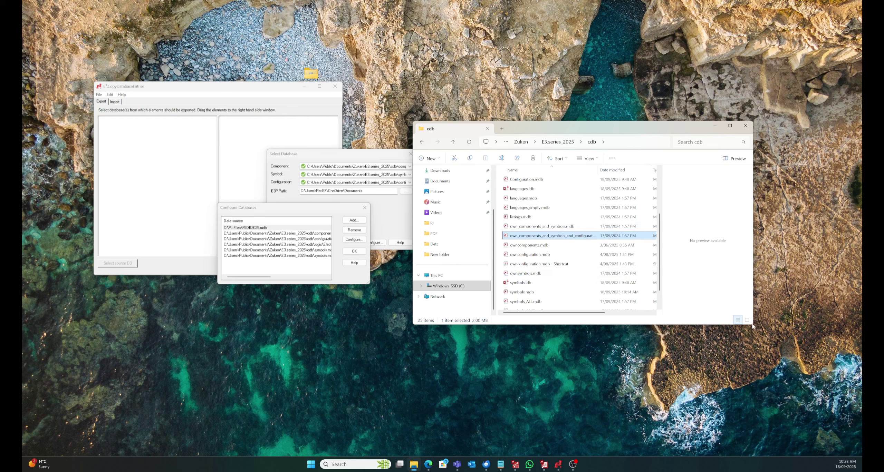
left_click_drag(759, 334, 835, 374)
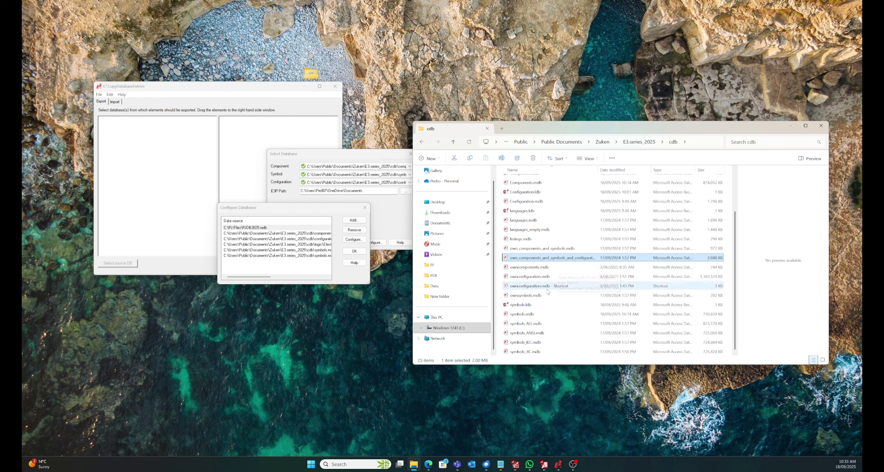
Step: Copy the full path of owncomponents.mdb to the clipboard
left_click(537, 270)
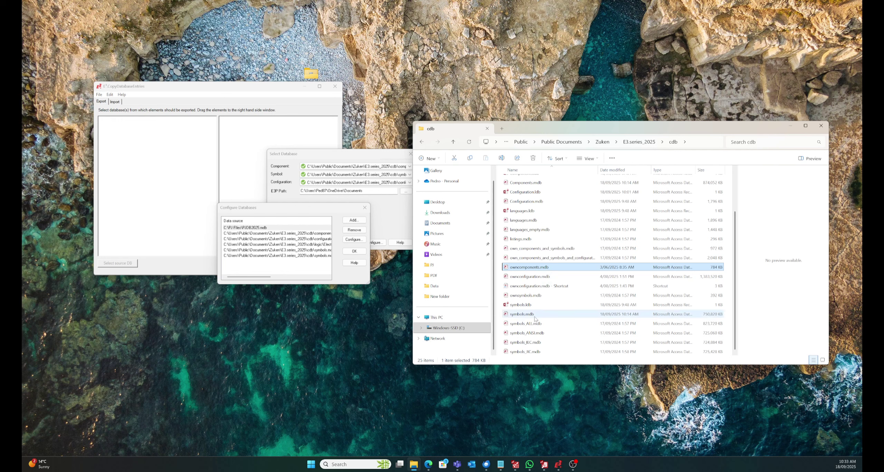
right_click(535, 271)
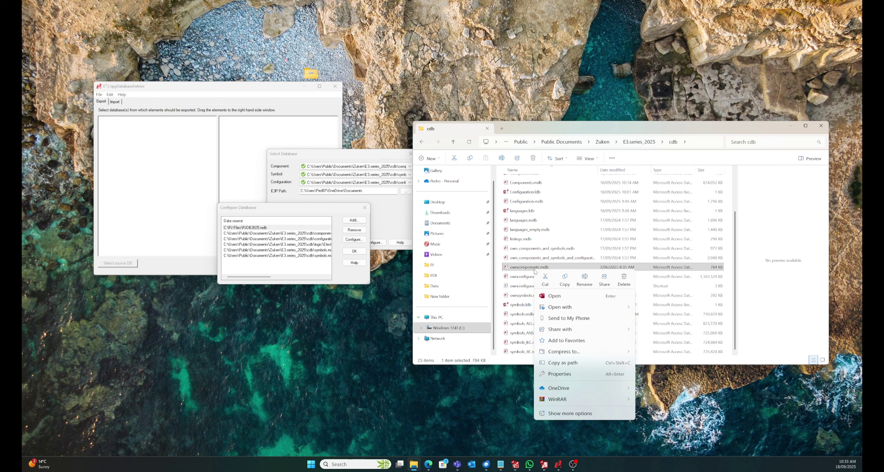
left_click(568, 365)
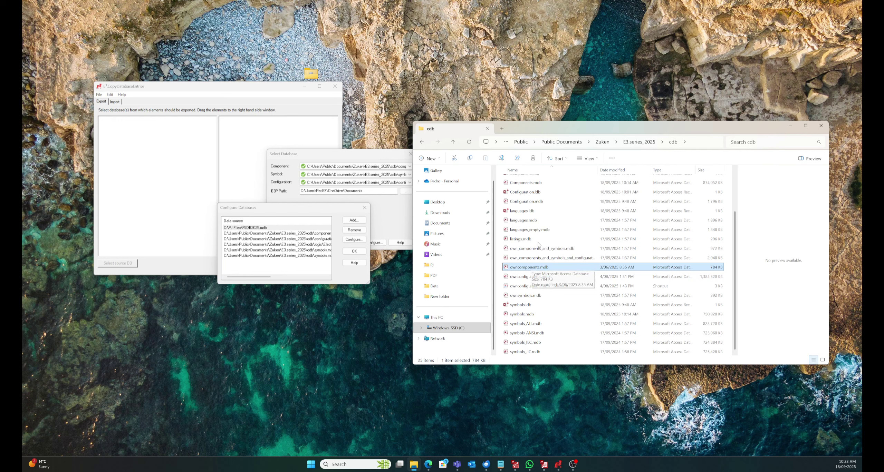
Step: Create a shortcut to owncomponents.mdb in the cdb folder
right_click(510, 267)
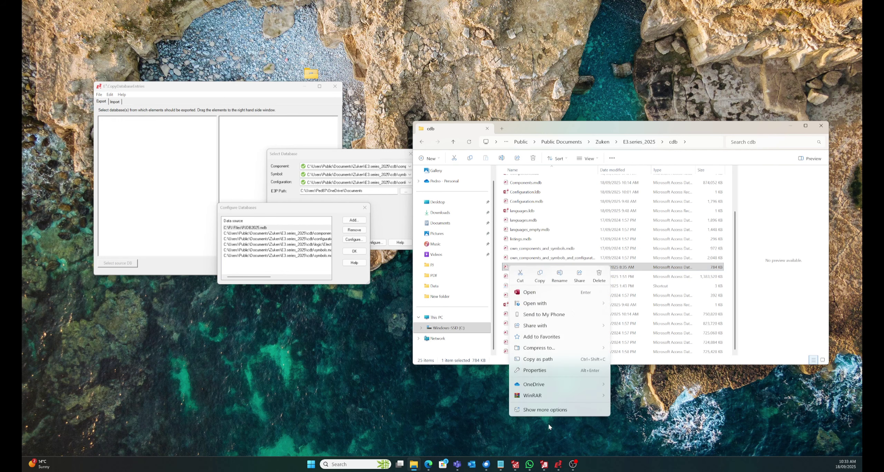
left_click(544, 411)
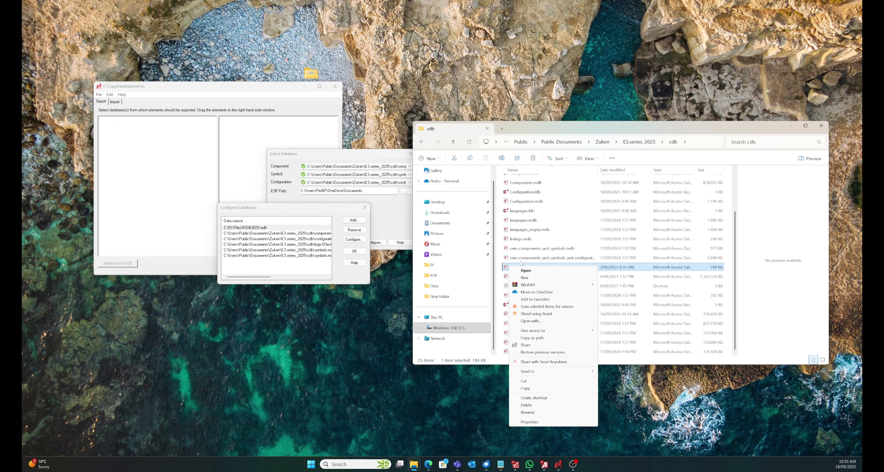
left_click(543, 400)
Step: Check the target path in the properties of the ownconfiguration.mdb shortcut and close them
right_click(537, 277)
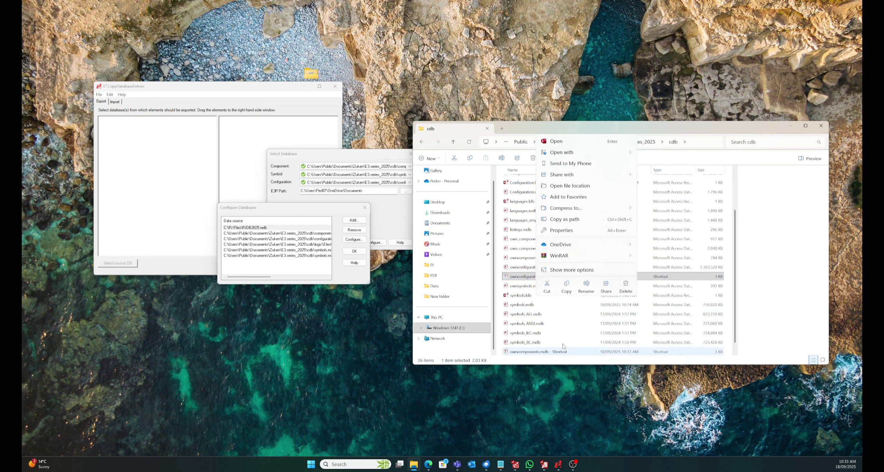
left_click(561, 231)
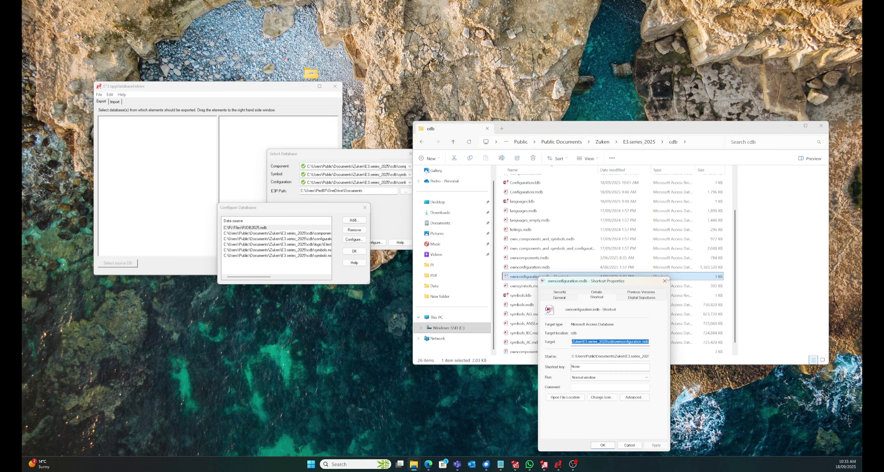
key("Escape")
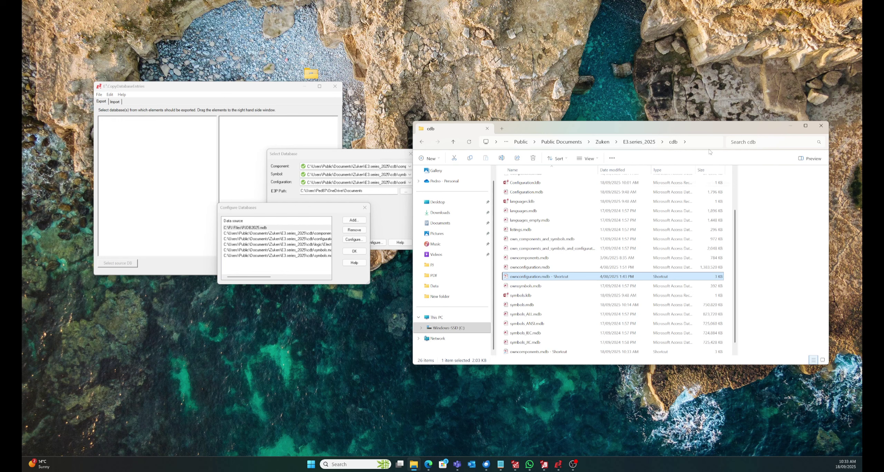
Step: Add a new data source that uses the Microsoft Office 16.0 Access Database Engine OLE DB Provider
left_click(353, 220)
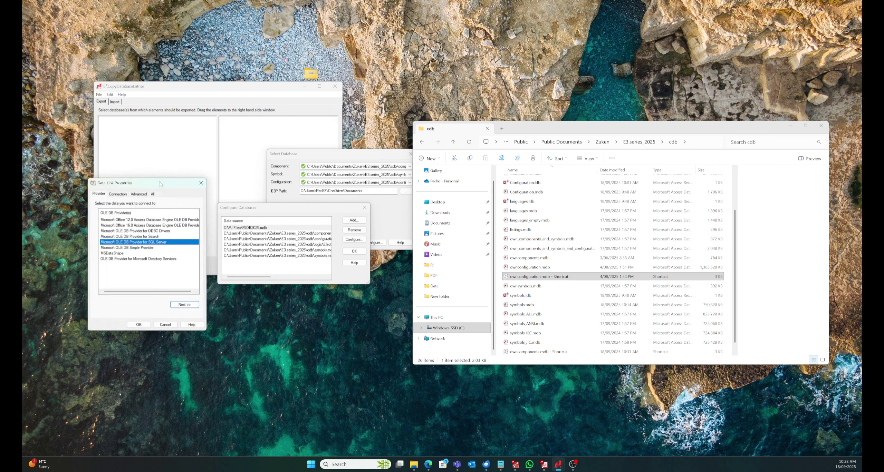
left_click(512, 189)
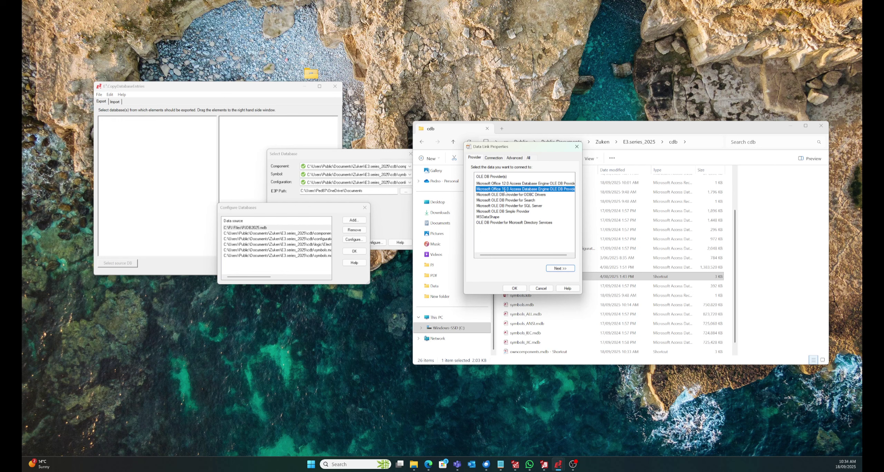
double_click(505, 190)
Step: Set the data source to the copied owncomponents.mdb path, removing the surrounding quotation marks
left_click(530, 182)
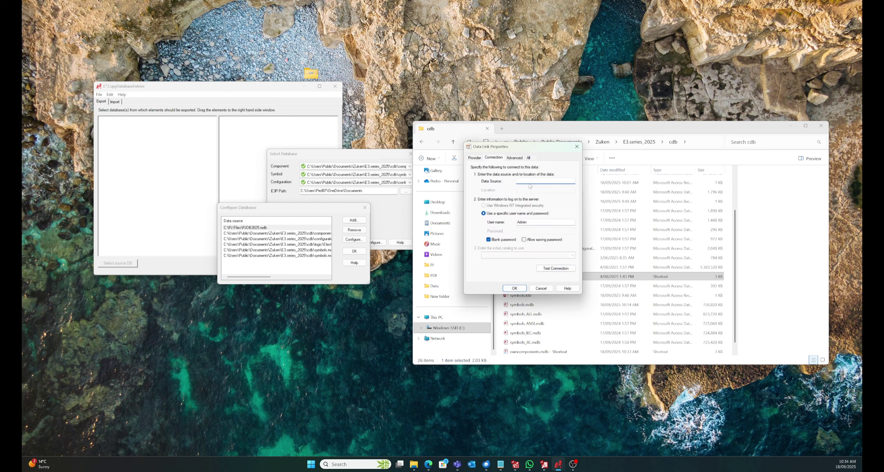
key("ctrl+v")
key("BackSpace")
left_click_drag(540, 182, 439, 182)
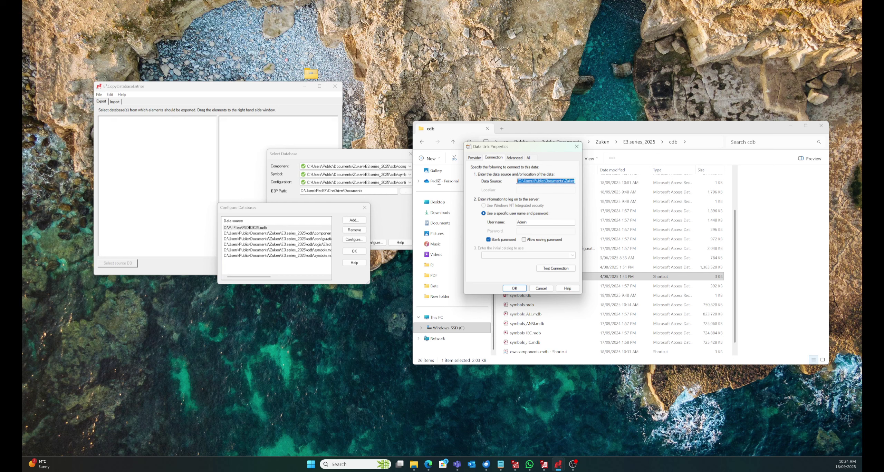
left_click(520, 181)
Step: Test the connection to the owncomponents database and accept the data link properties
left_click(556, 268)
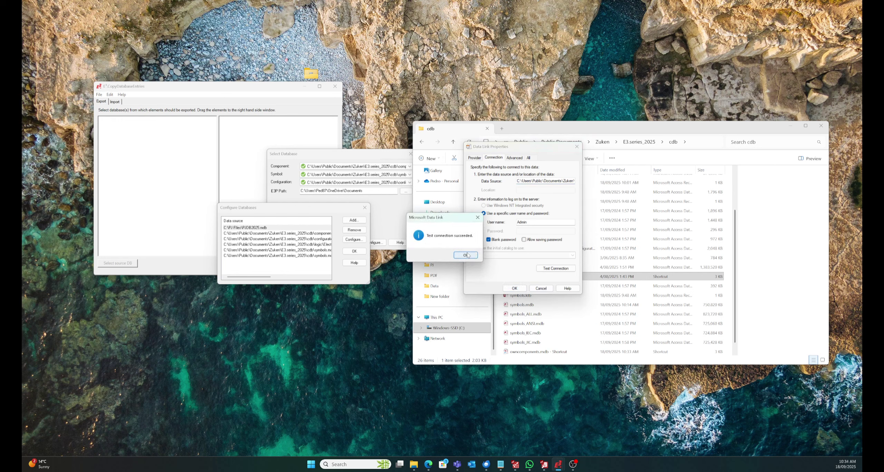
left_click(466, 255)
left_click(514, 288)
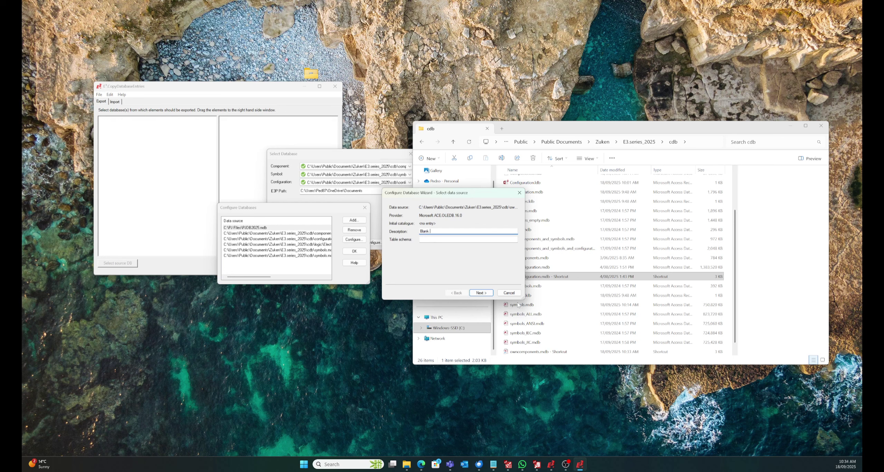
Step: Describe the data source as "Blank Components" and complete the wizard with no configuration database or related databases selected
left_click_drag(522, 298, 671, 316)
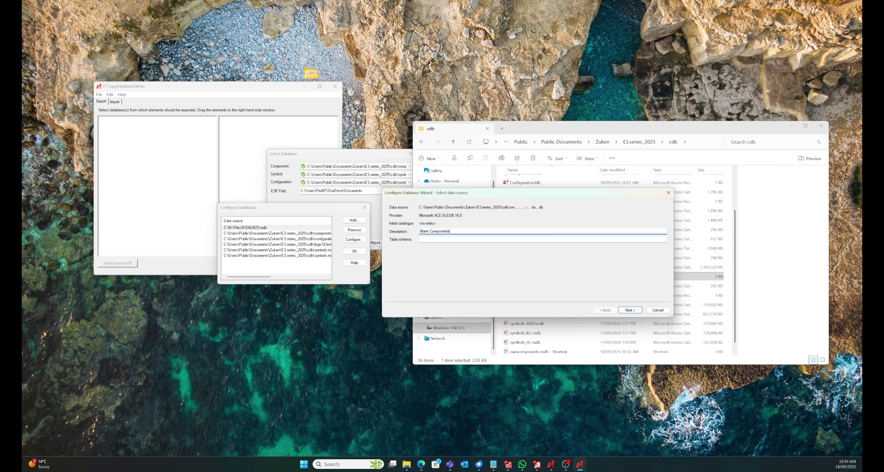
left_click(635, 312)
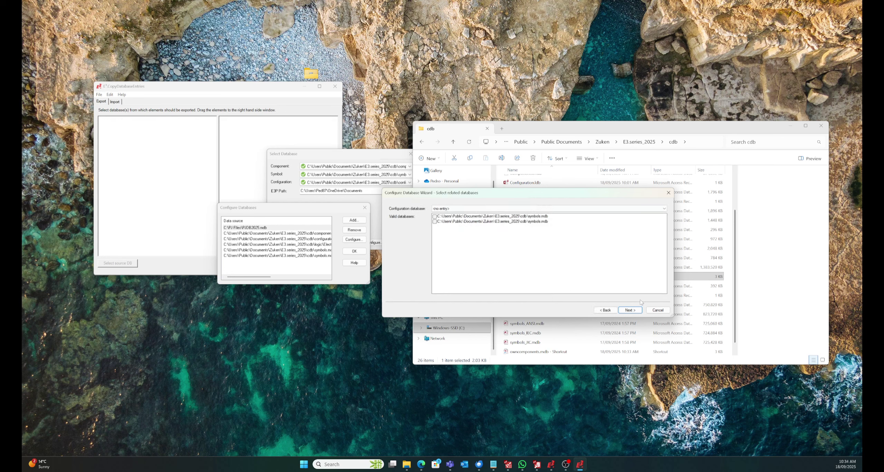
left_click(630, 310)
left_click(630, 310)
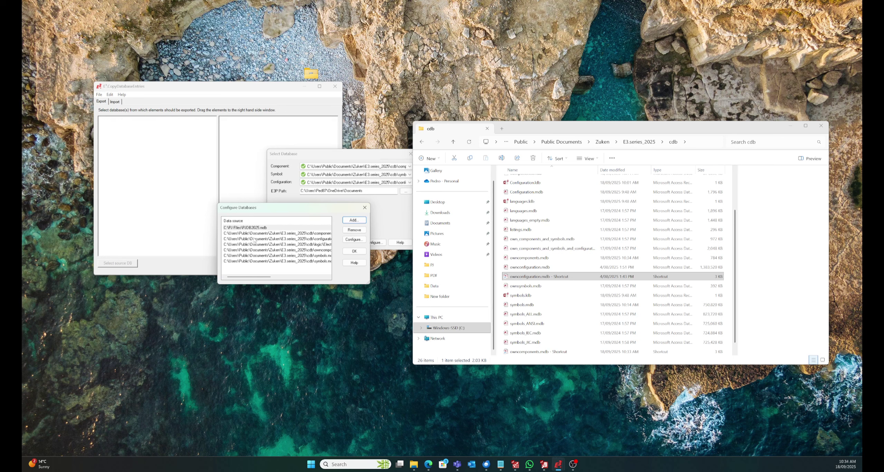
Step: Enlarge the Configure Databases dialog and its columns to check the data source paths and descriptions
left_click_drag(365, 281, 580, 322)
left_click_drag(472, 221, 533, 220)
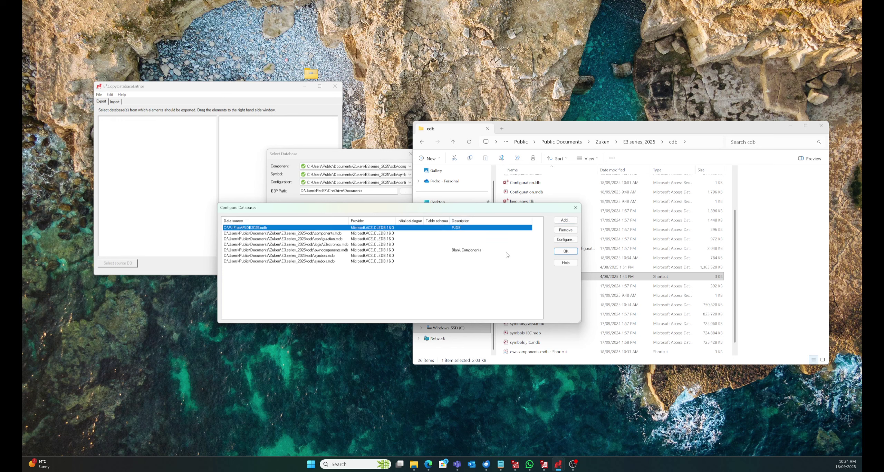
Step: Add another data source with the Microsoft Office 16.0 Access Database Engine provider, starting from the copied owncomponents.mdb path
left_click(461, 251)
left_click(430, 299)
left_click(565, 221)
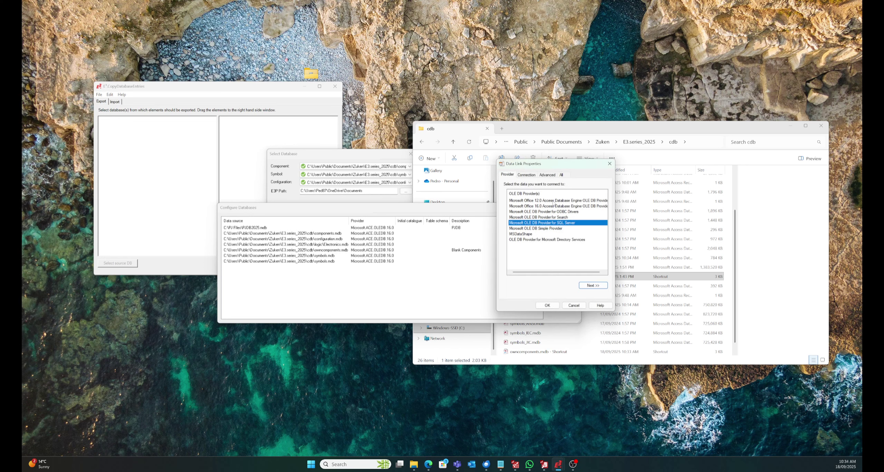
double_click(544, 207)
key("ctrl+v")
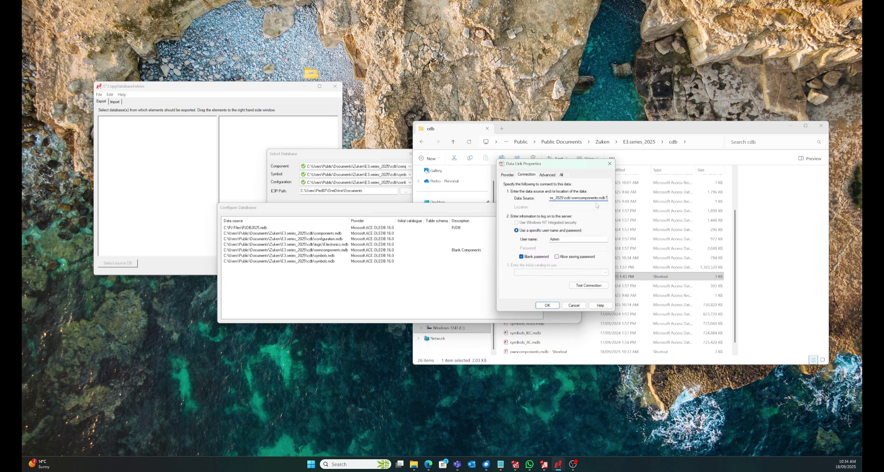
Step: Change the file name in the data source path to ownsymbols.mdb and remove the surrounding quotation marks
left_click_drag(580, 198, 596, 199)
key("BackSpace")
key("BackSpace")
type("symbols")
key("BackSpace")
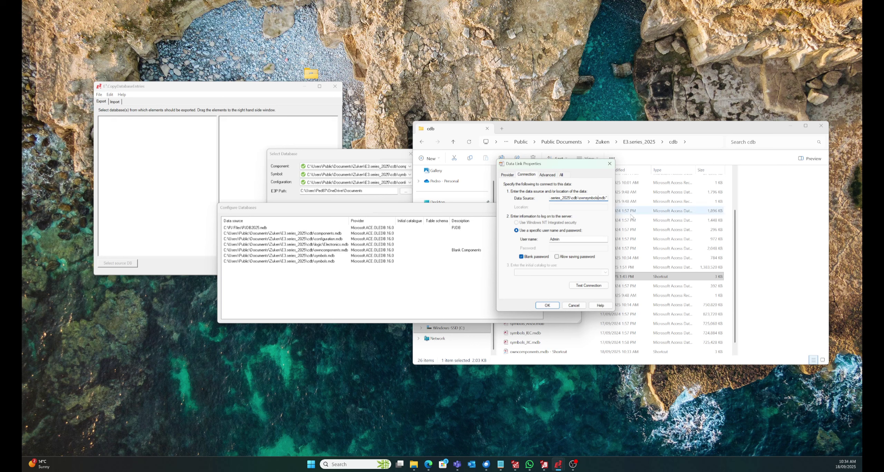
left_click_drag(605, 198, 444, 199)
left_click(552, 197)
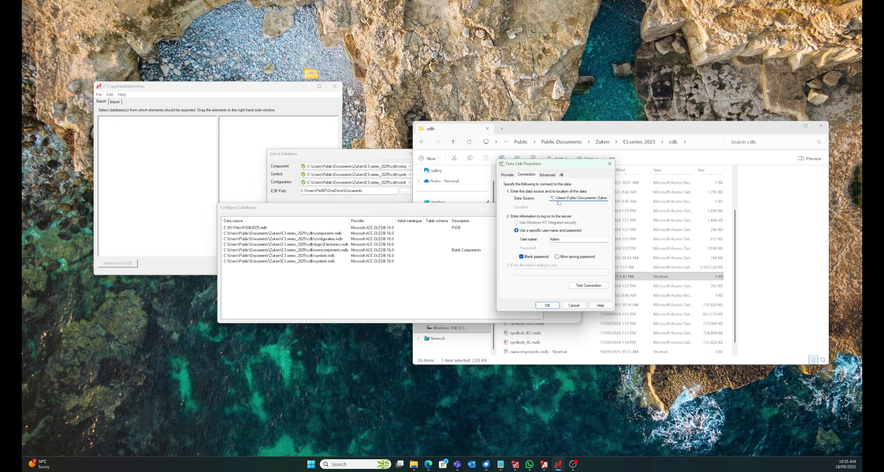
key("ctrl+a")
Step: Test the connection to the ownsymbols database and accept the data link properties
left_click(583, 286)
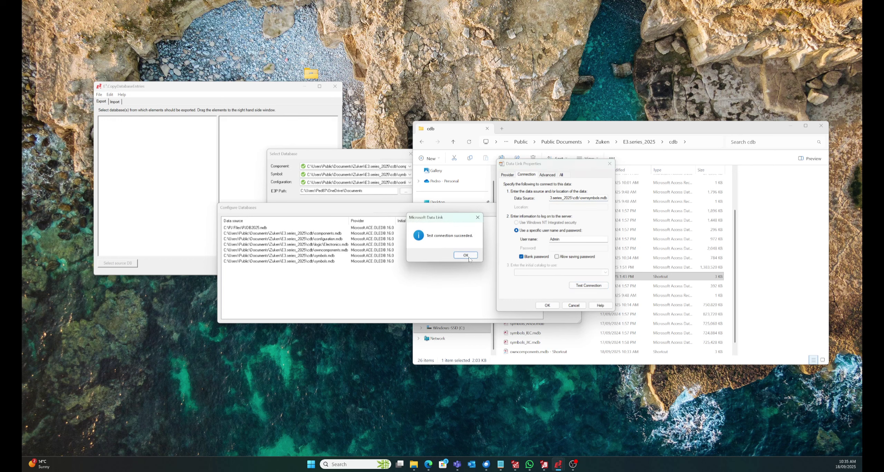
left_click(465, 255)
left_click(547, 305)
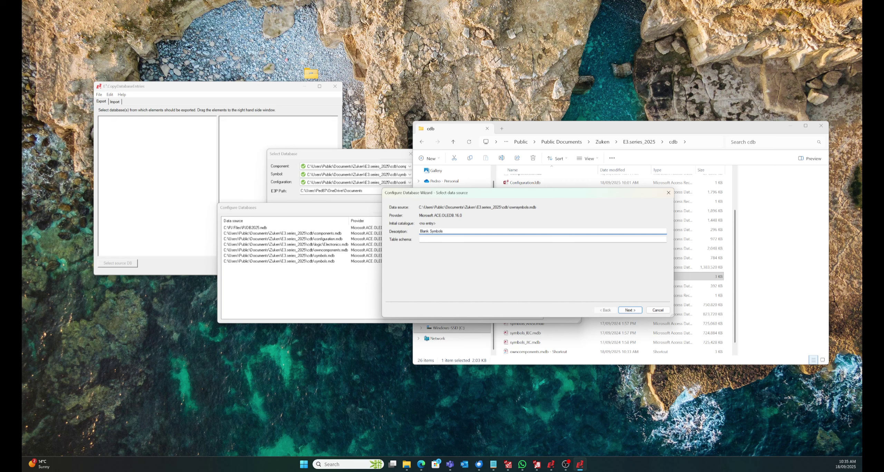
Step: Describe the data source as "Blank Symbols", mark Blank Components as its valid database and complete the wizard
left_click(630, 310)
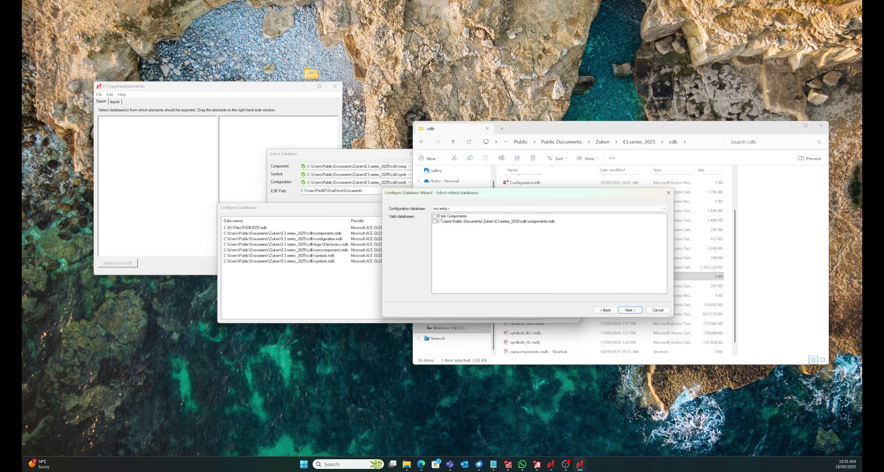
left_click(434, 216)
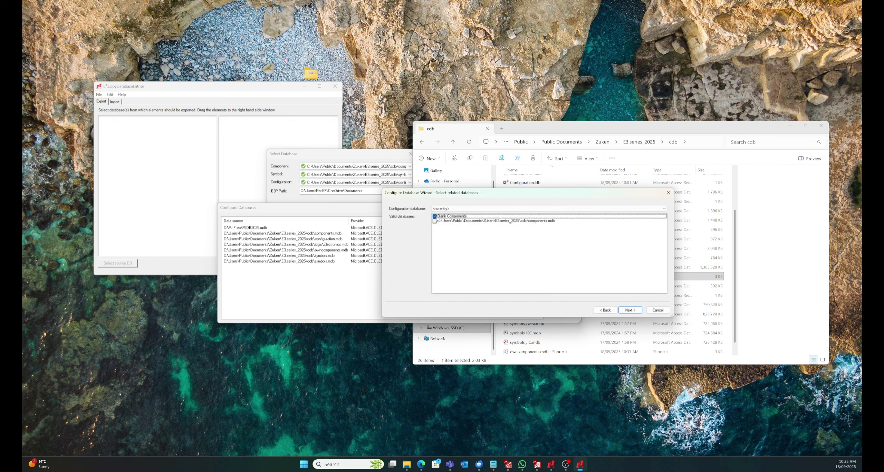
left_click(629, 310)
left_click(629, 310)
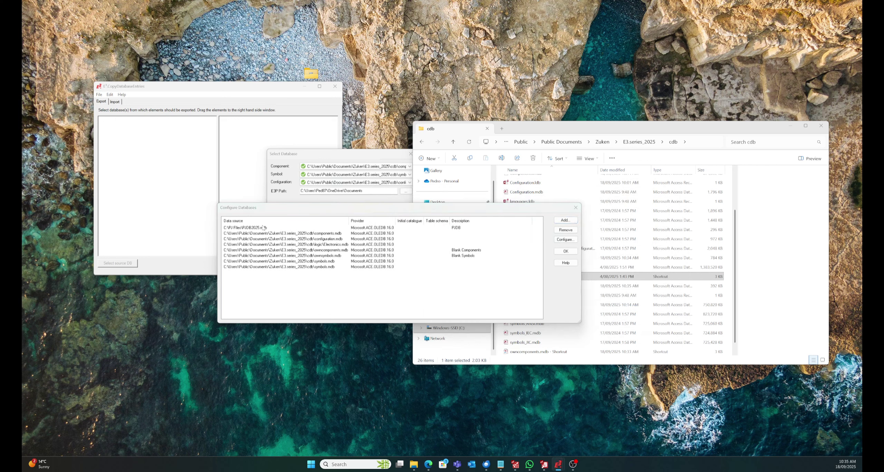
Step: Add a data source with the Microsoft Office 16.0 Access Database Engine provider, pointing its path to ownconfiguration.mdb in the cdb folder
left_click_drag(561, 189, 589, 203)
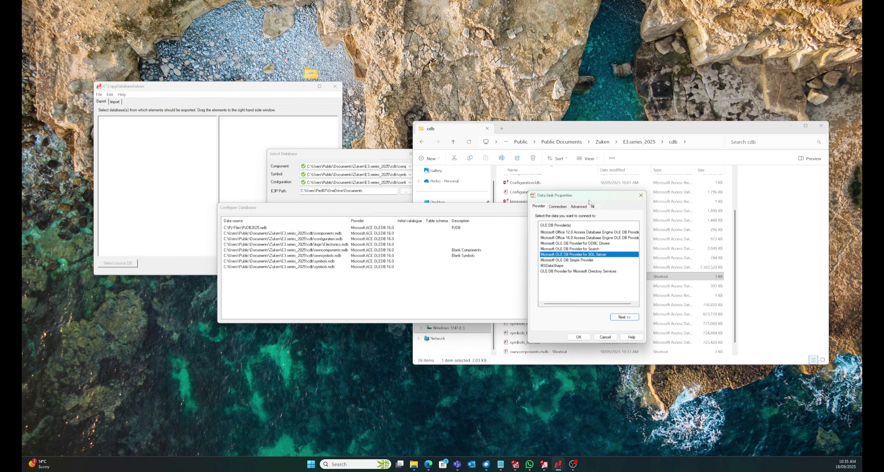
double_click(577, 237)
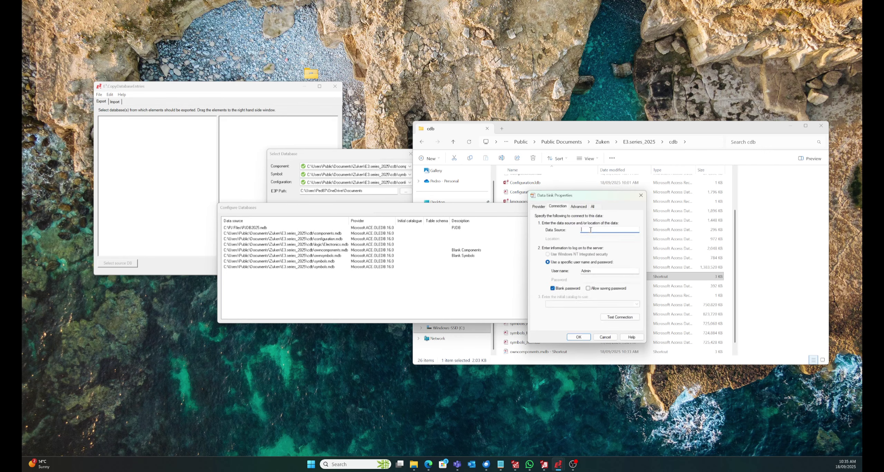
key("ctrl+v")
left_click_drag(619, 230, 631, 230)
type("configurati")
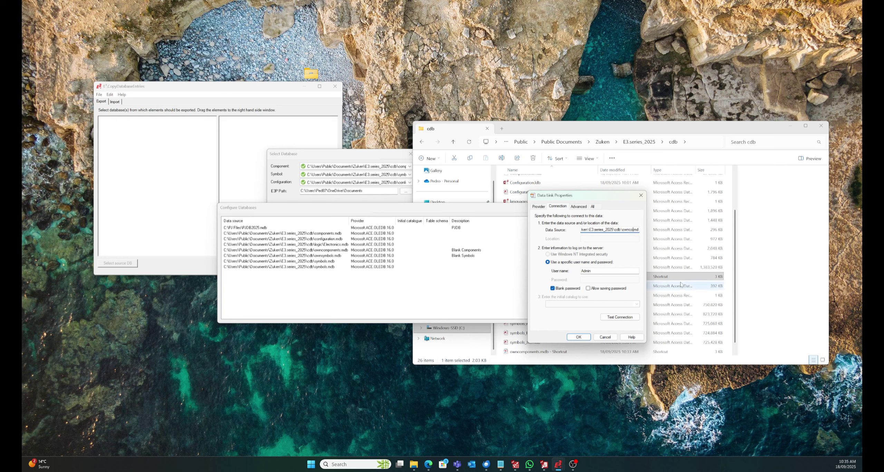
type("on")
Step: Test the connection to ownconfiguration.mdb, correct the data source path, retest it and accept the data link properties
left_click(620, 317)
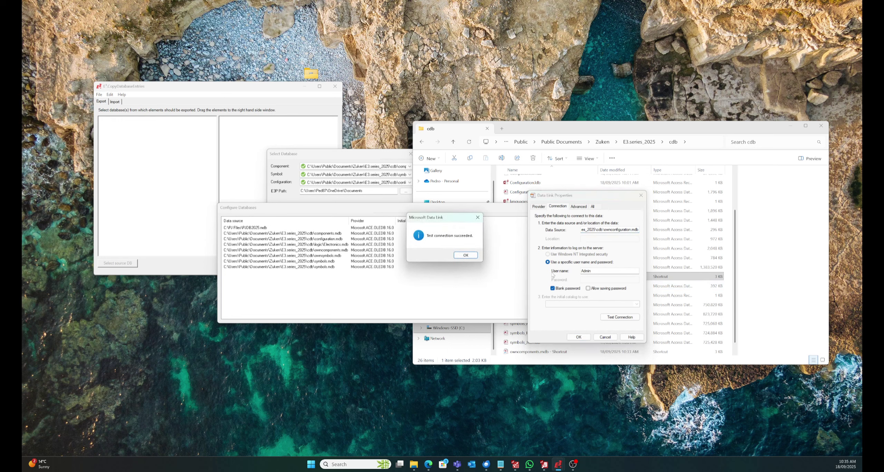
left_click(460, 255)
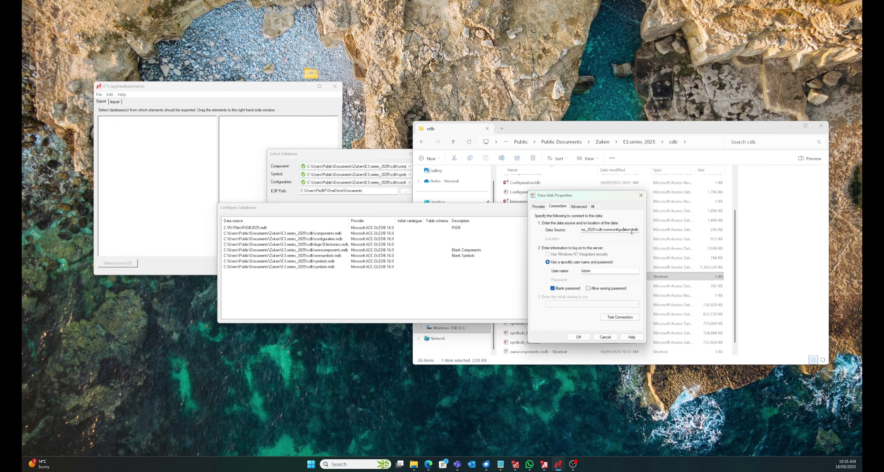
left_click(620, 317)
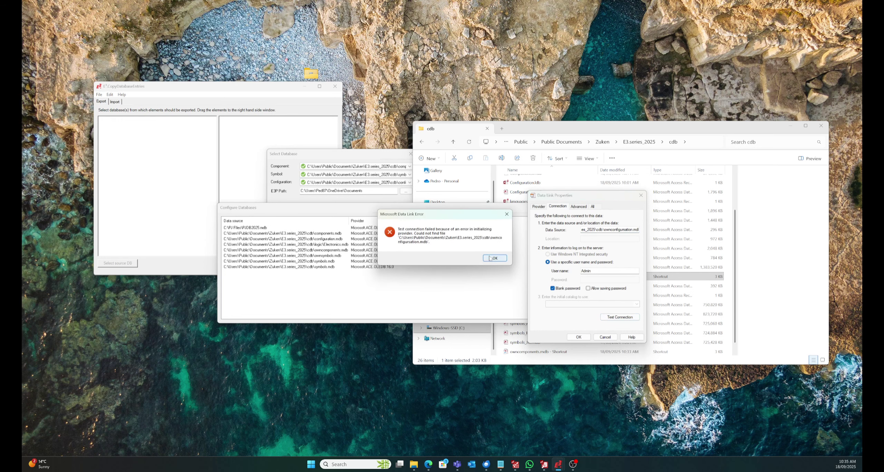
left_click(489, 258)
left_click(624, 230)
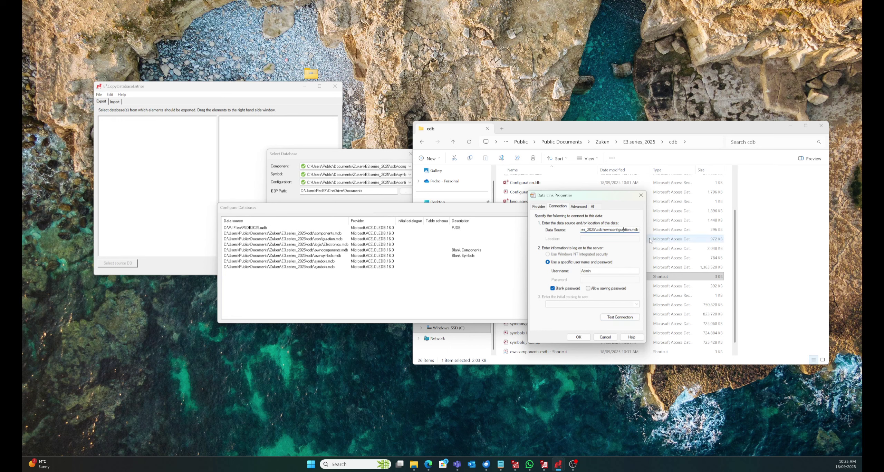
left_click(619, 317)
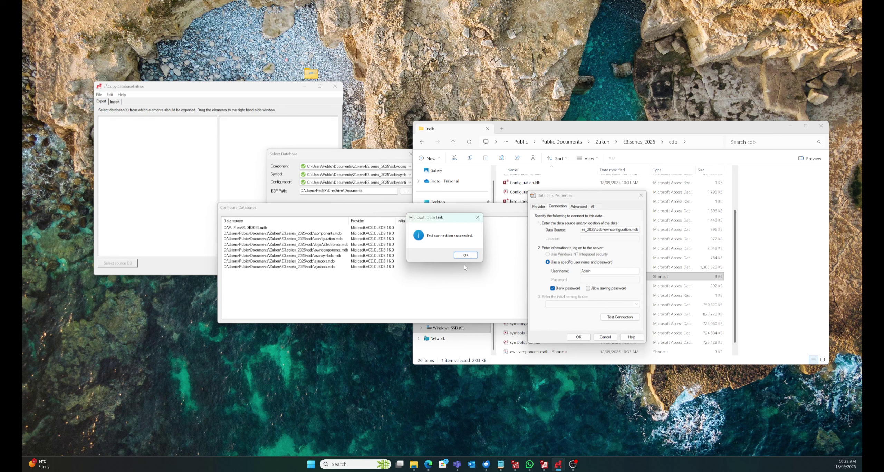
left_click(463, 256)
left_click(584, 339)
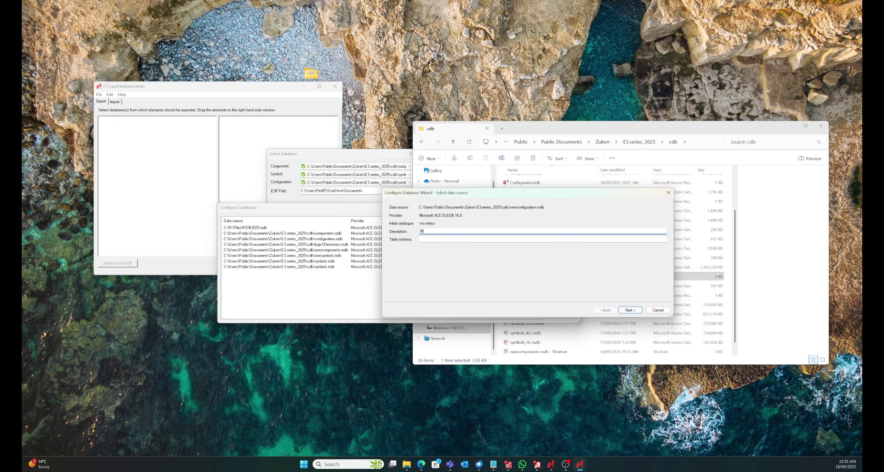
Step: Describe the ownconfiguration data source as "Blank COnfig" and complete the wizard
type("Blank COnfig")
key("Return")
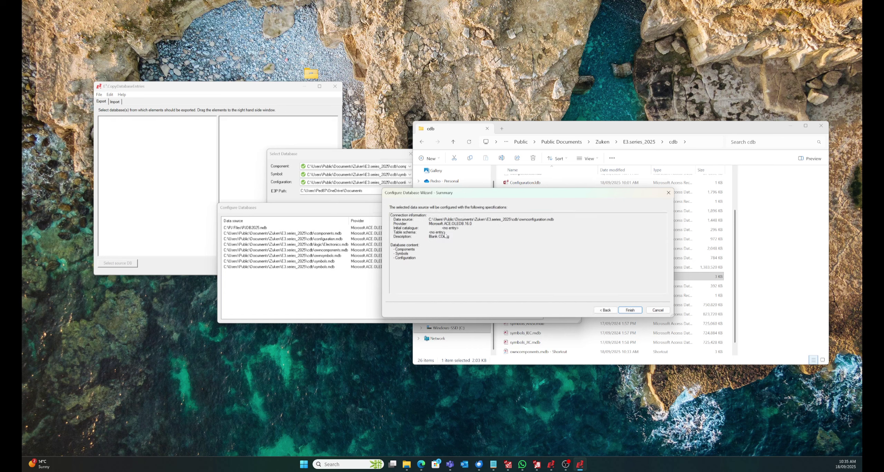
left_click(630, 310)
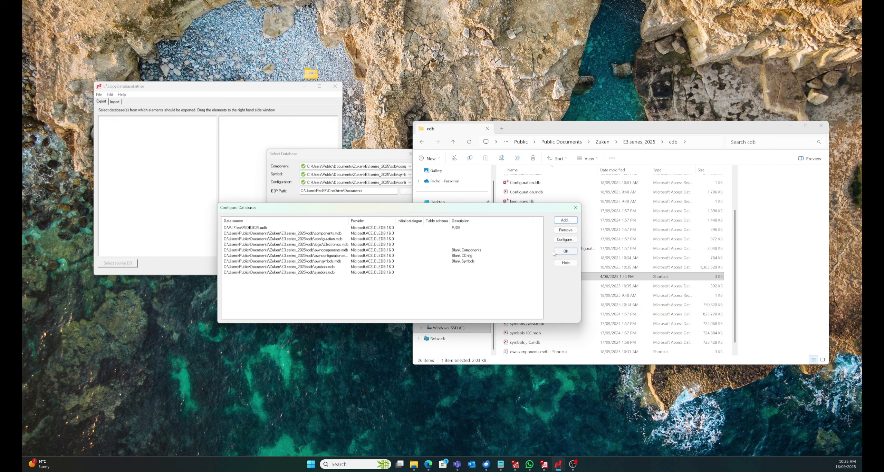
Step: Reconfigure Blank Symbols to use configuration.mdb from the cdb folder as its configuration database, with Blank Components as the valid database
left_click(393, 256)
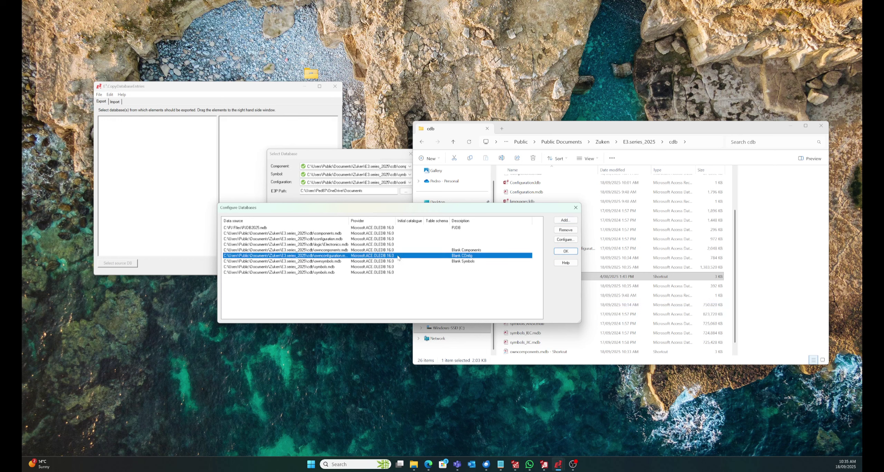
left_click(380, 261)
left_click(565, 240)
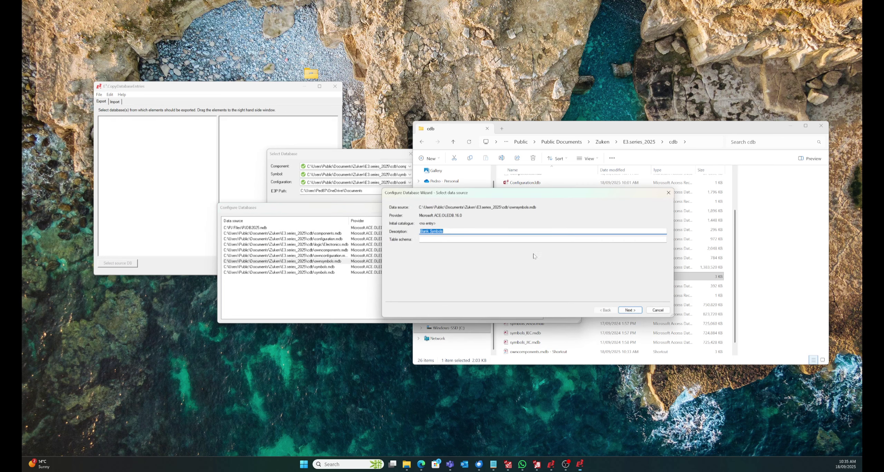
left_click(630, 310)
left_click(455, 209)
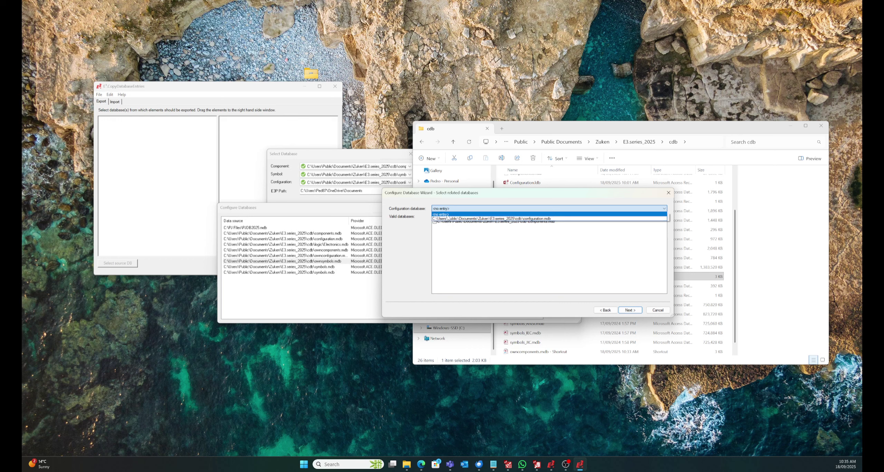
left_click(453, 246)
left_click(435, 217)
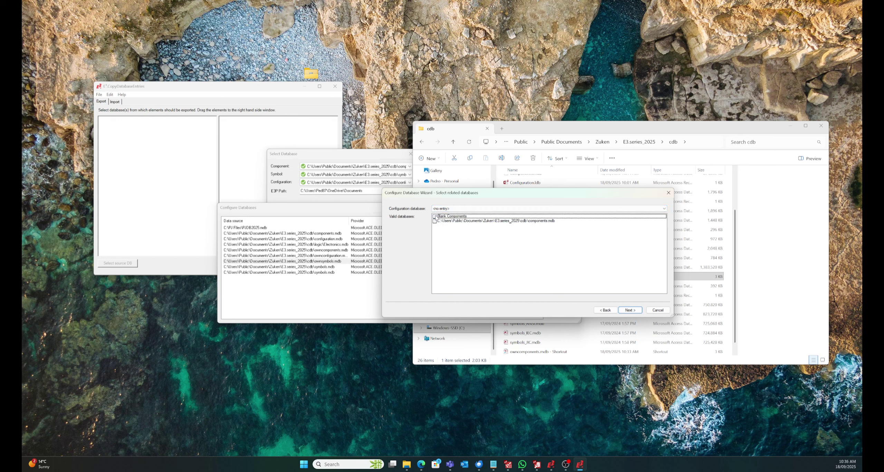
left_click(435, 217)
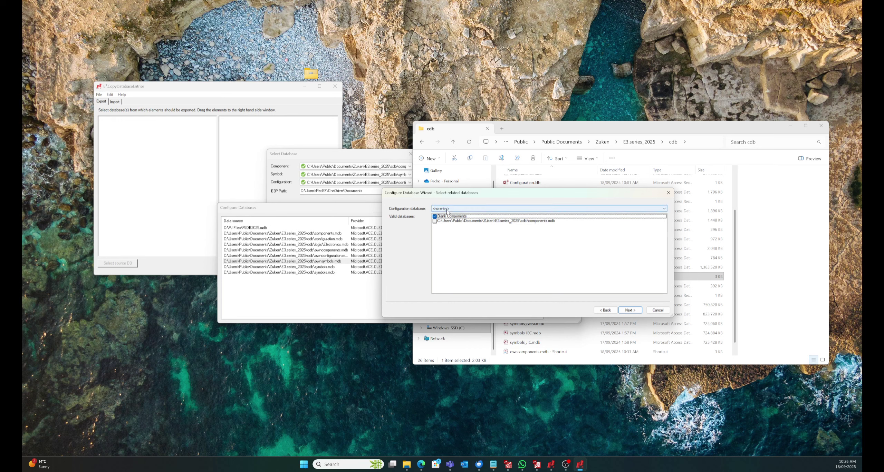
left_click(448, 209)
left_click(451, 221)
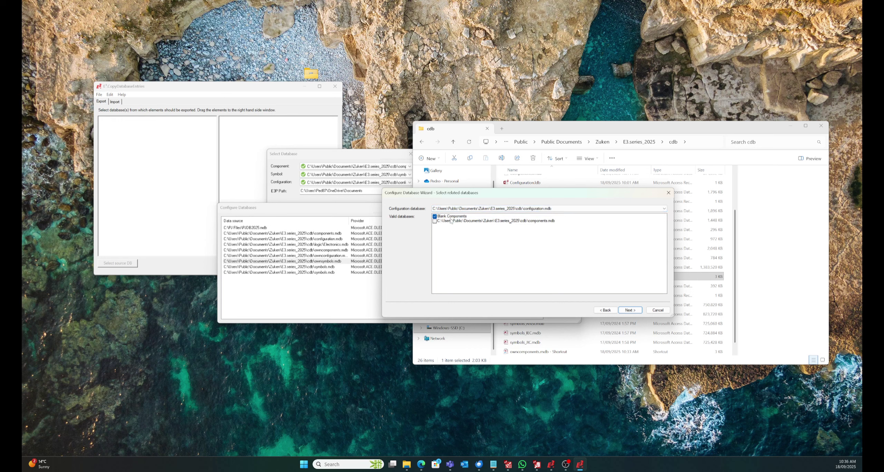
left_click(537, 283)
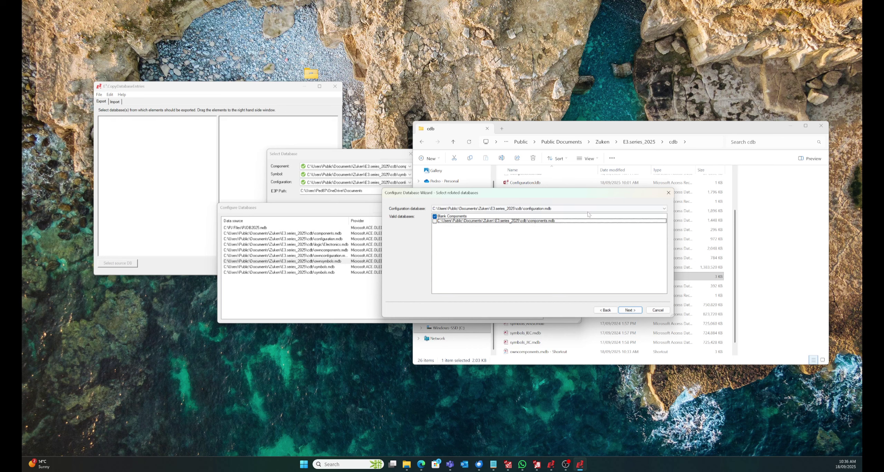
left_click(634, 310)
left_click(630, 310)
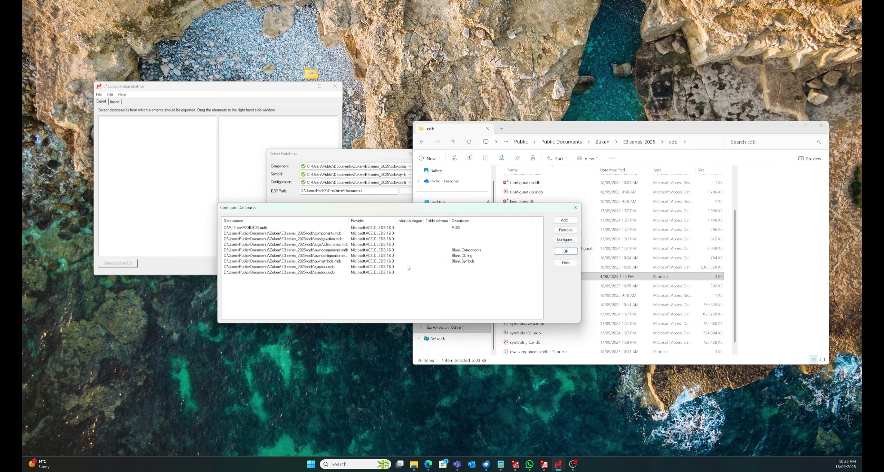
Step: Reconfigure Blank Components with configuration.mdb as its configuration database and Blank Symbols as the valid database, and accept the database configuration
left_click(475, 256)
left_click(475, 250)
left_click(565, 240)
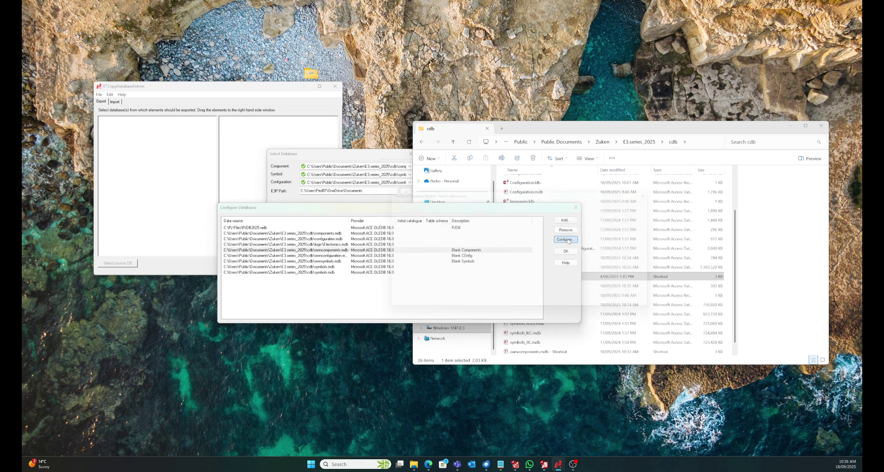
left_click(630, 310)
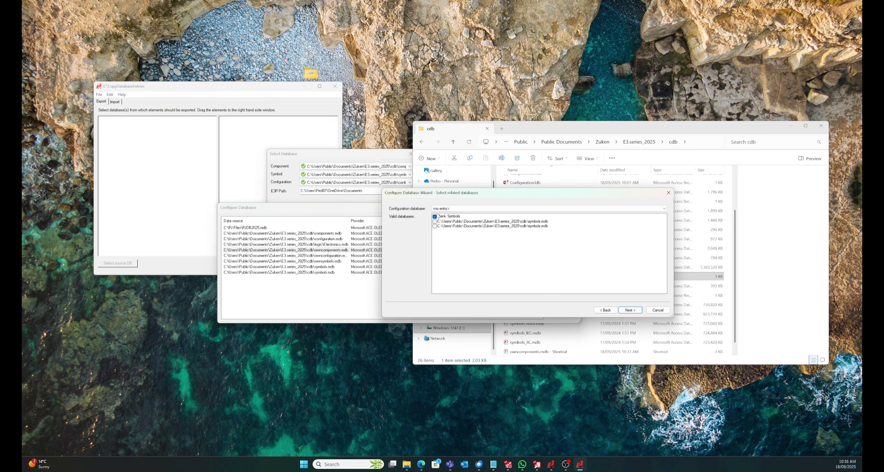
left_click(452, 208)
left_click(450, 219)
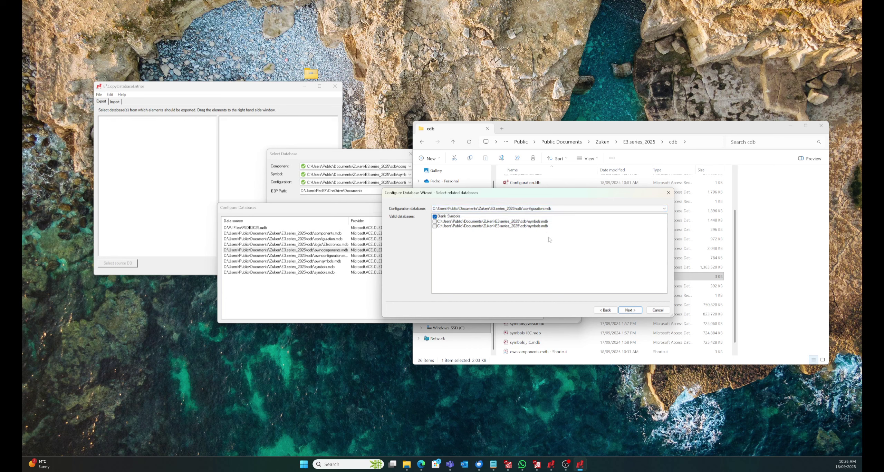
left_click(631, 310)
left_click(634, 311)
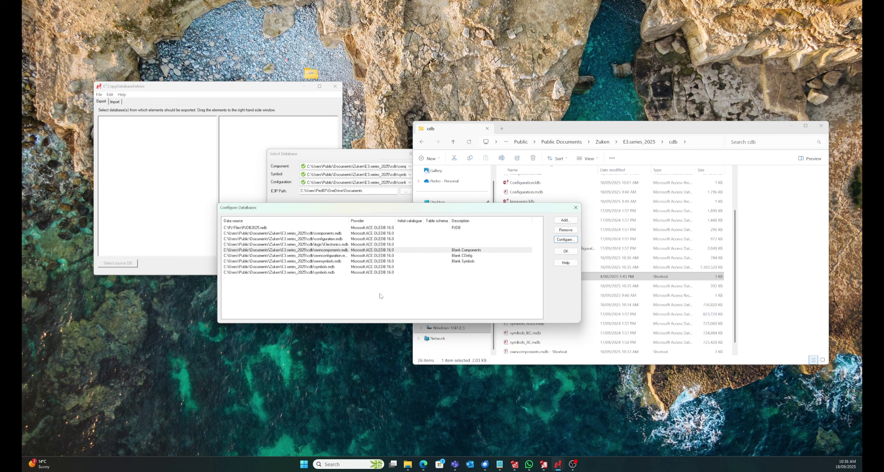
left_click(566, 251)
Step: Check which component databases are offered for selection and inspect the ownconfiguration.mdb file in the cdb folder
left_click(410, 166)
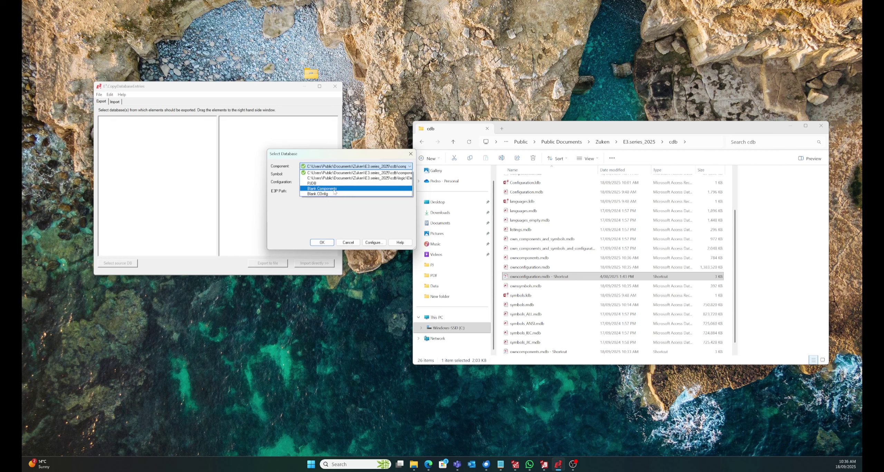
left_click(708, 269)
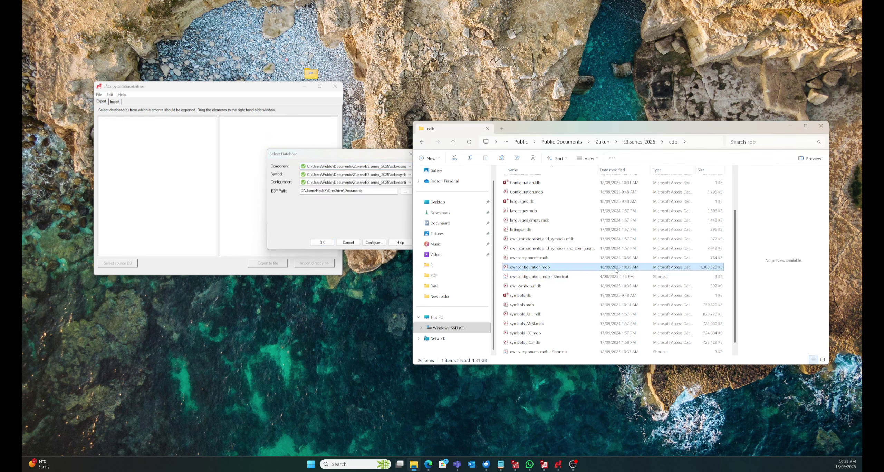
left_click(365, 201)
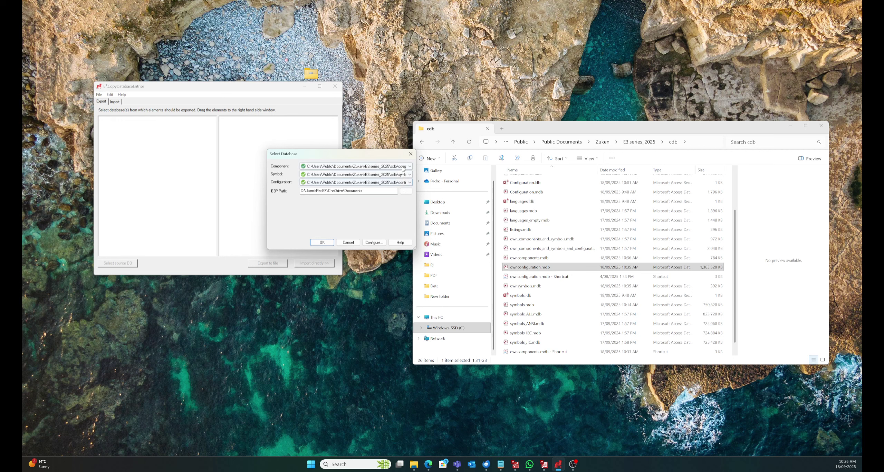
Step: Load Blank Components and Blank Symbols as the source databases for the export, keeping the configuration database from the cdb folder
left_click(321, 166)
left_click(321, 188)
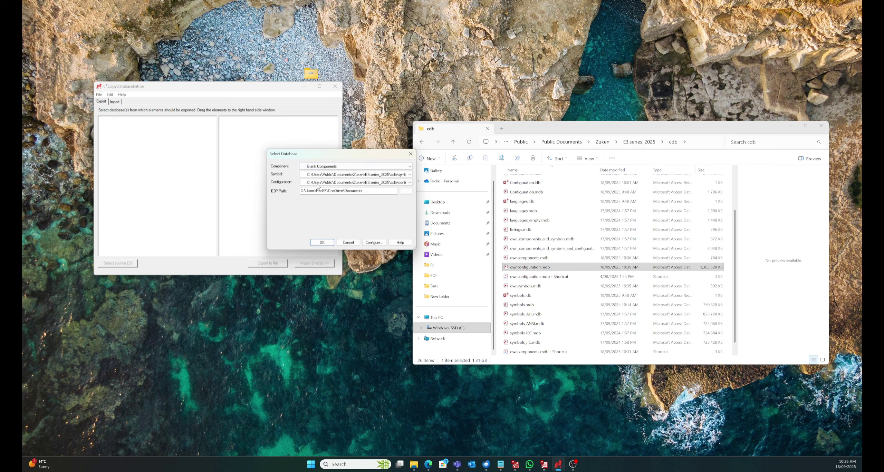
left_click(323, 175)
left_click(319, 198)
left_click(322, 182)
left_click(307, 184)
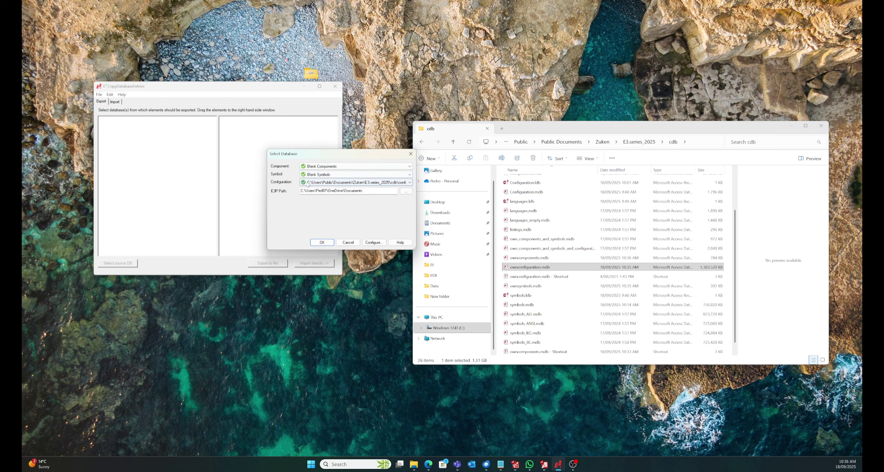
left_click(322, 242)
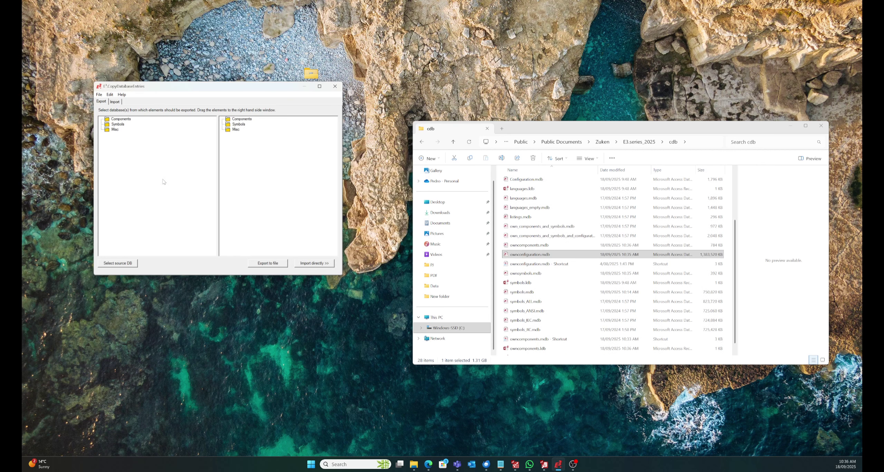
Step: Set the export source to the standard component and symbol databases in the cdb folder in place of the blank ones
left_click(117, 263)
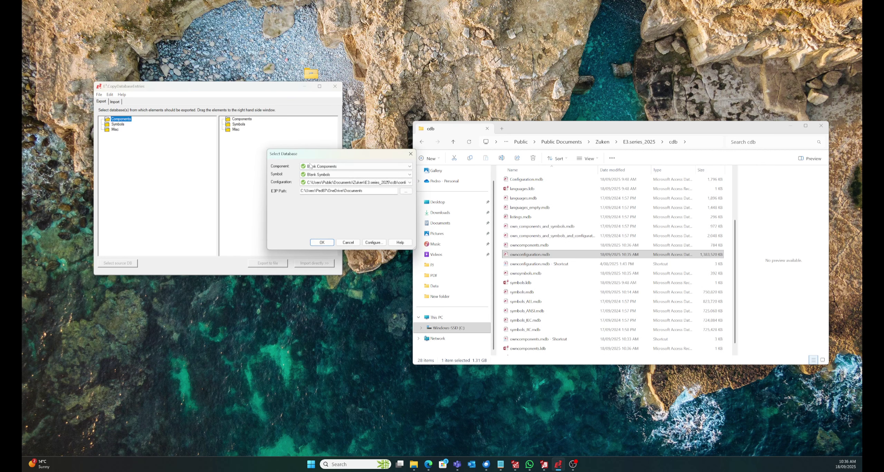
left_click(331, 167)
left_click(331, 174)
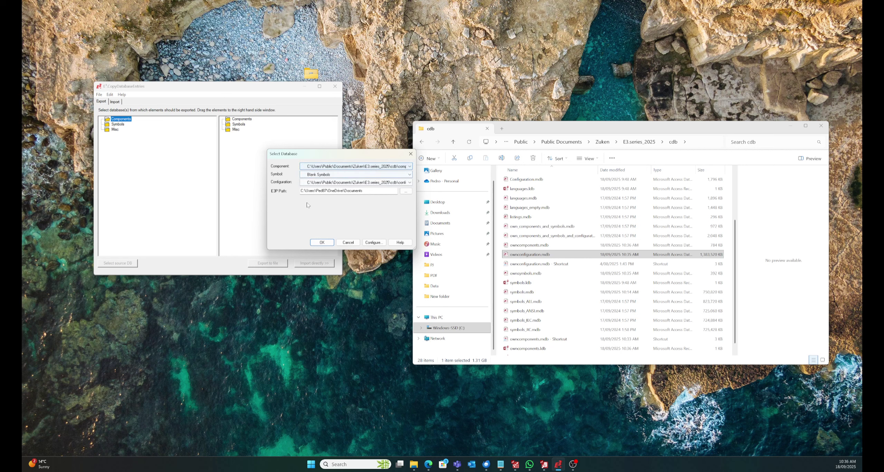
left_click(312, 175)
left_click(315, 192)
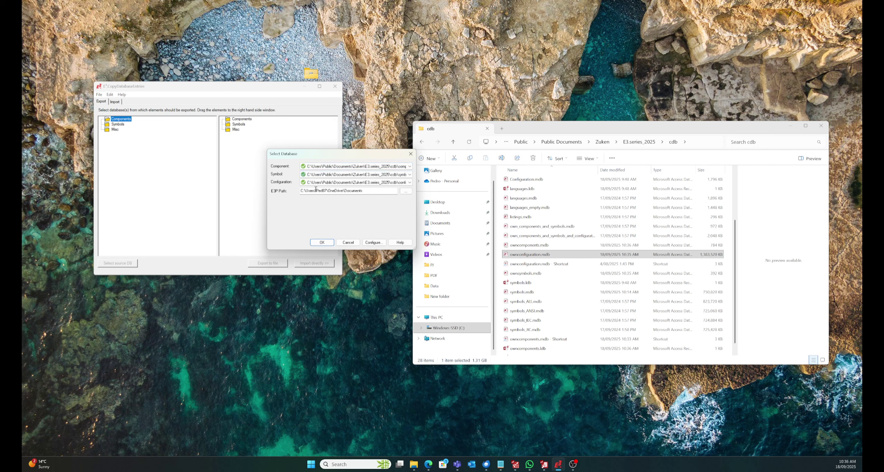
left_click(322, 242)
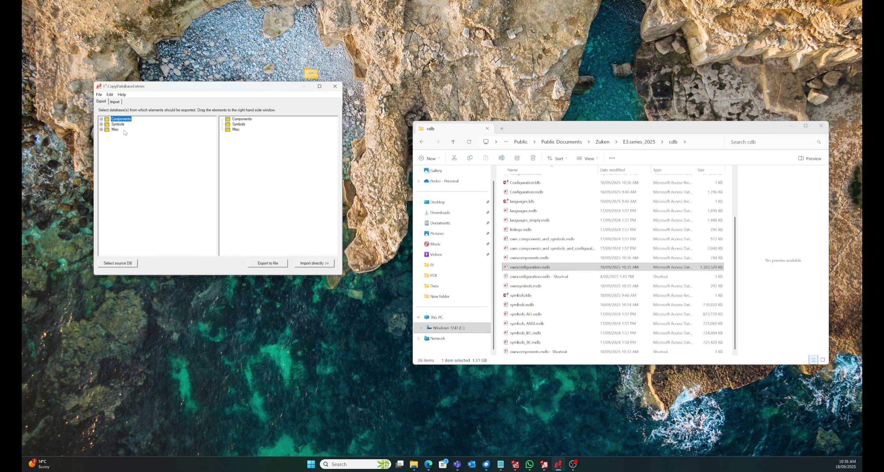
Step: Expand the source component classes and enable overwriting of existing items for the transfer
double_click(119, 119)
left_click(111, 96)
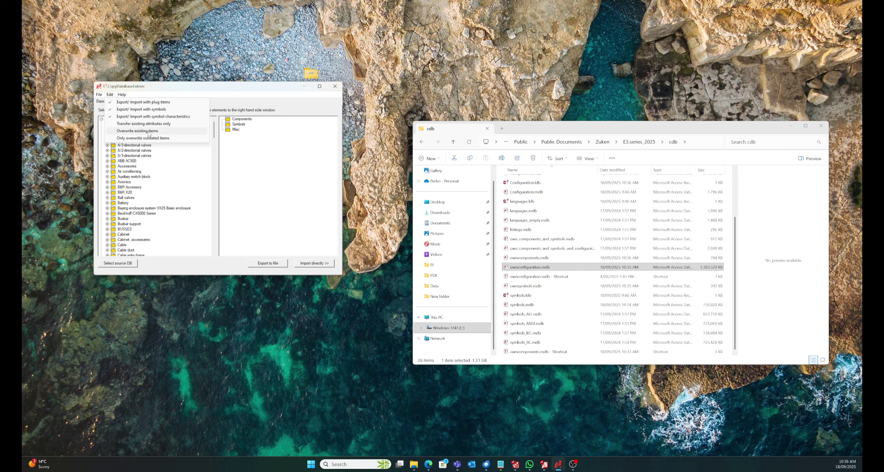
left_click(137, 131)
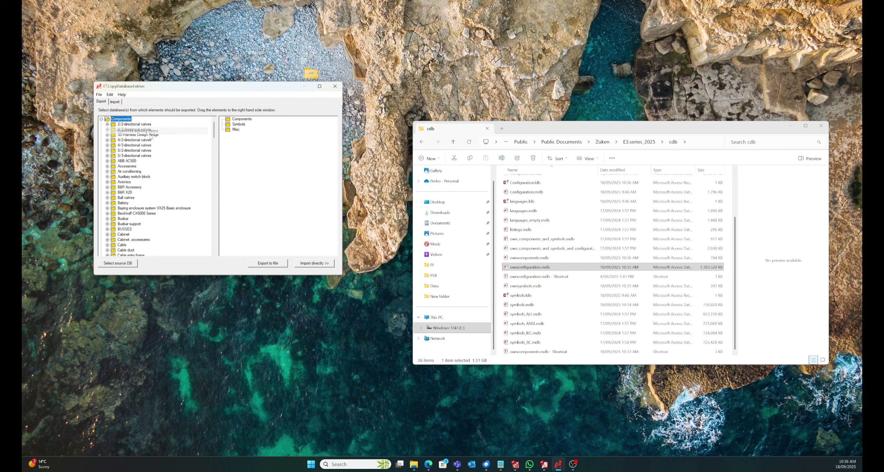
left_click(109, 95)
left_click(197, 204)
scroll(130, 195, "down", 10)
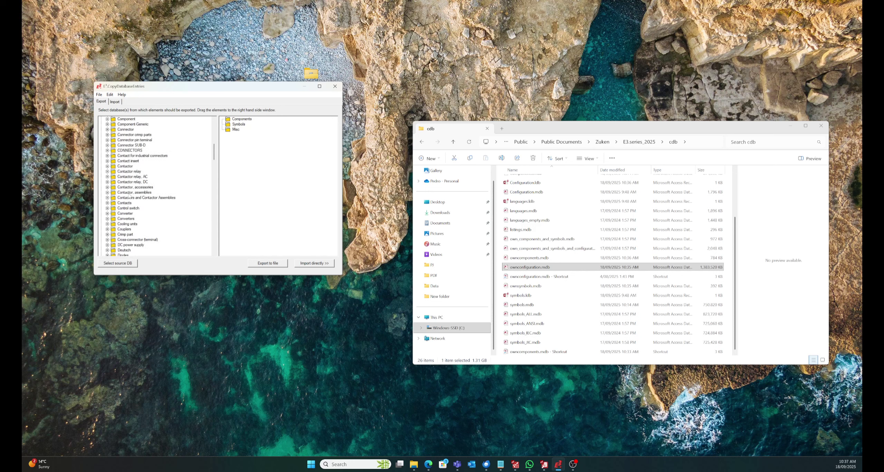
scroll(128, 207, "down", 2)
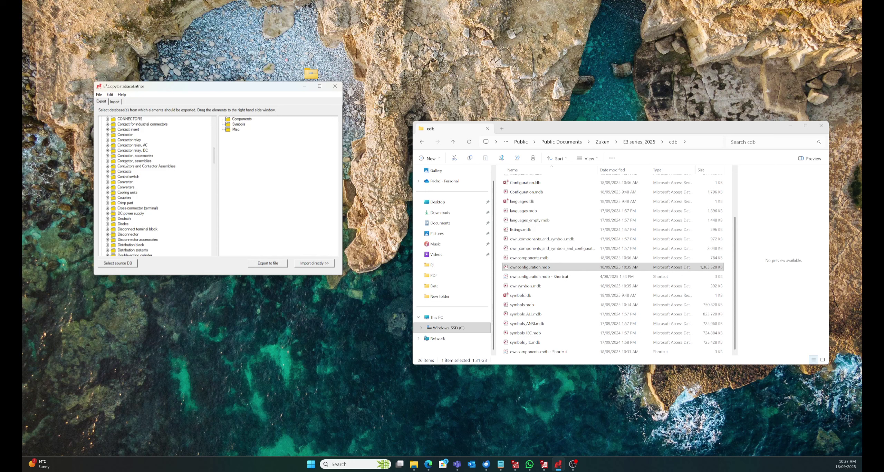
scroll(126, 162, "up", 2)
left_click(130, 146)
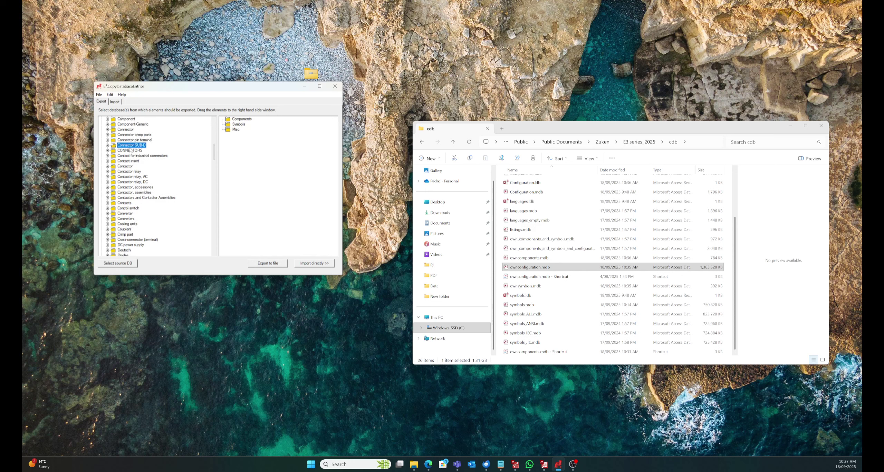
left_click(130, 129)
double_click(131, 151)
left_click(135, 156)
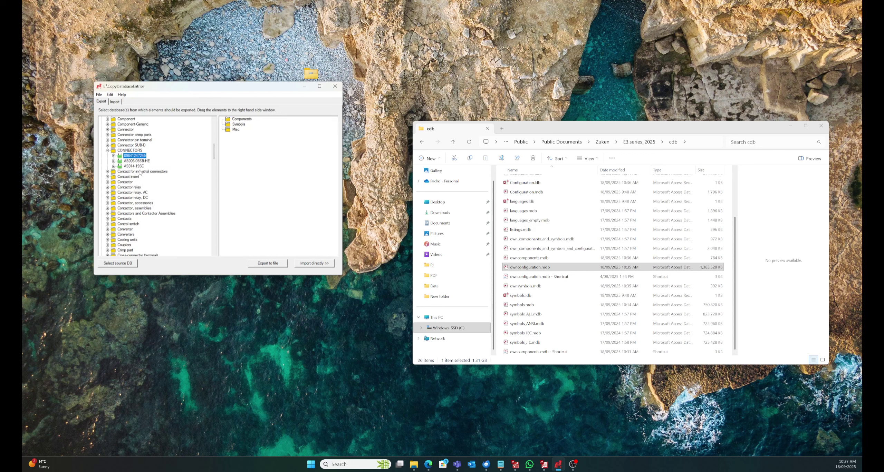
double_click(132, 130)
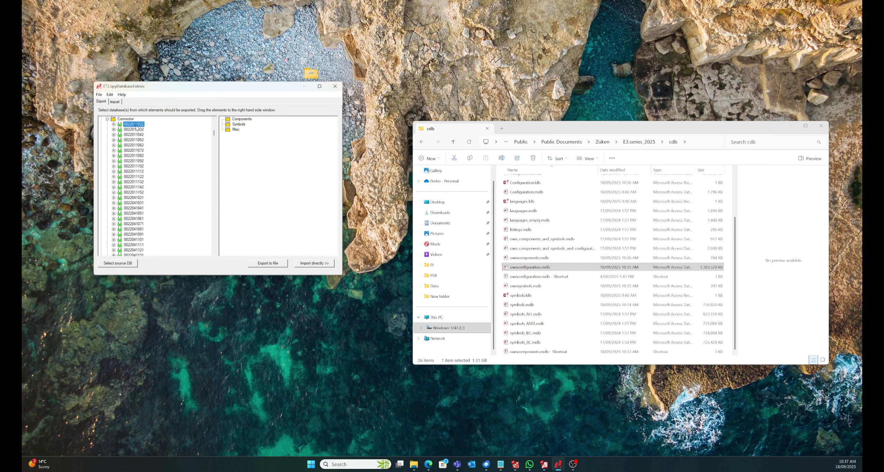
left_click_drag(134, 129, 235, 126)
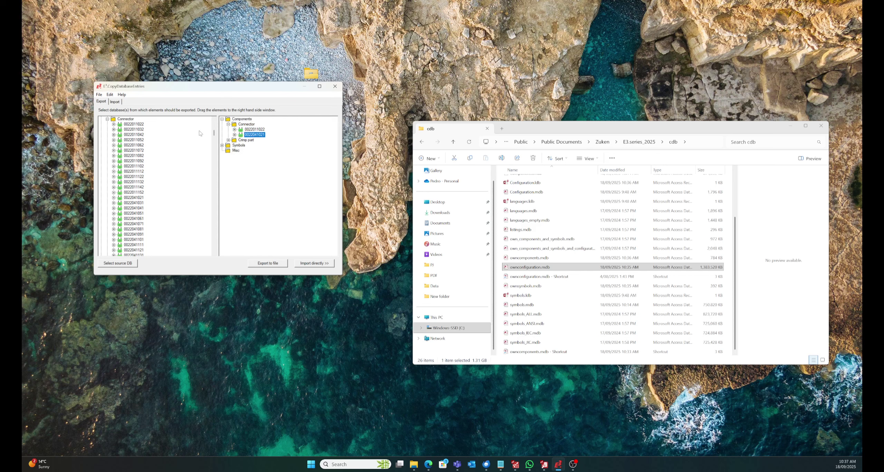
Step: Examine the connectors, crimp parts and connector symbols collected in the export selection
left_click(264, 130)
left_click(263, 135)
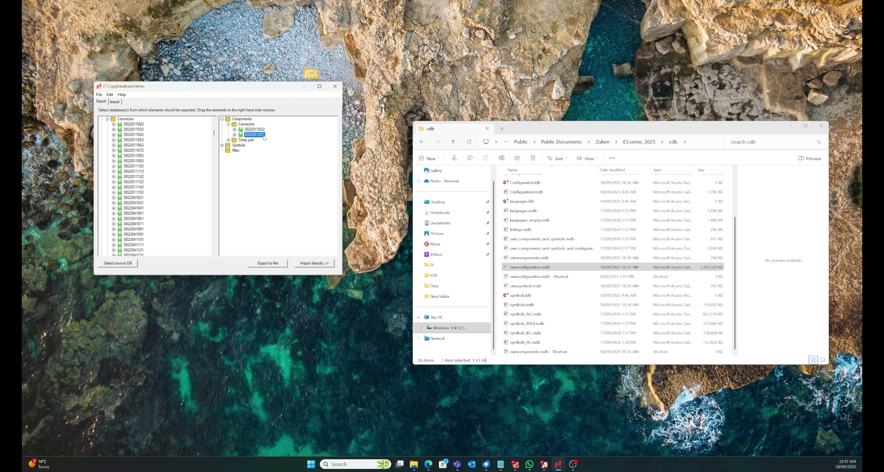
left_click(228, 140)
left_click(260, 151)
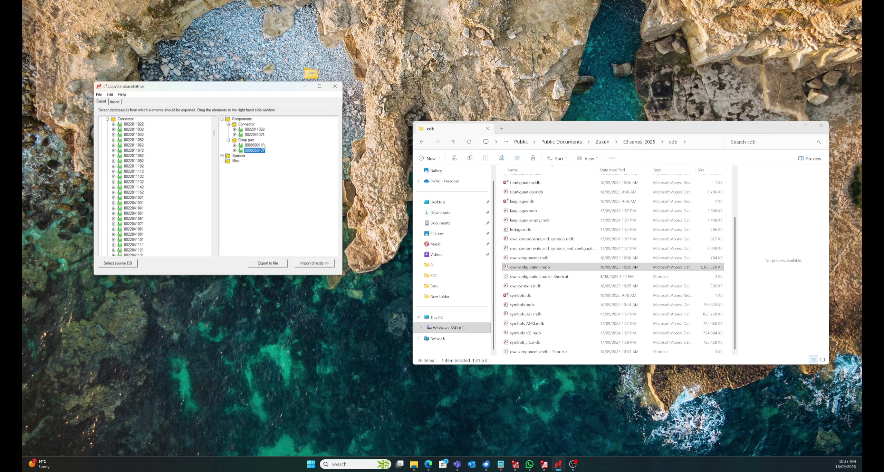
left_click(222, 155)
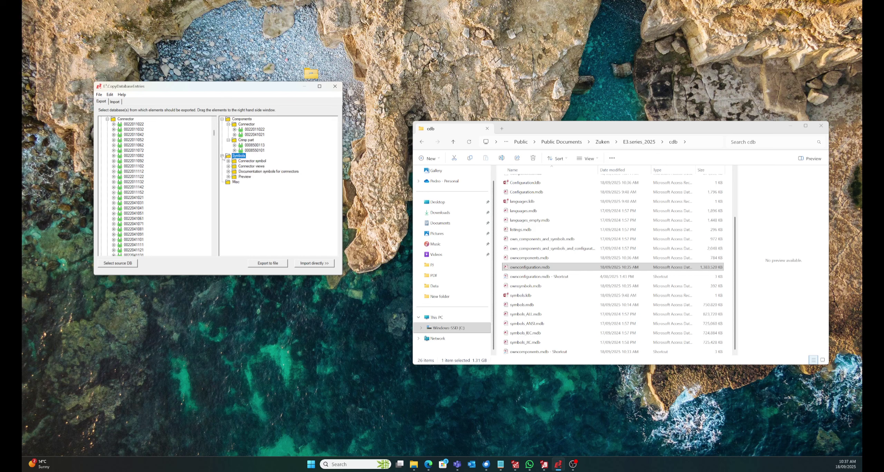
left_click(241, 160)
left_click(250, 167)
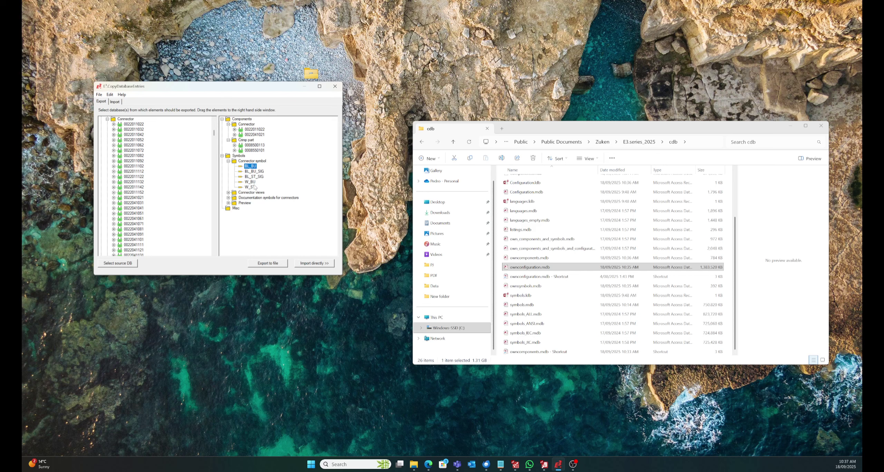
left_click(252, 182)
left_click(255, 177)
left_click(252, 182)
Step: Examine the connector views and preview symbols collected with the two connectors in the export selection
double_click(246, 193)
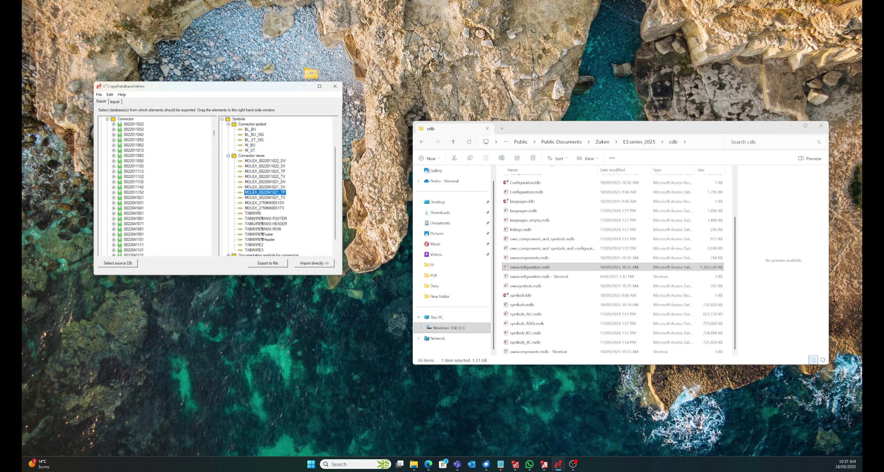
scroll(257, 204, "down", 1)
left_click(256, 145)
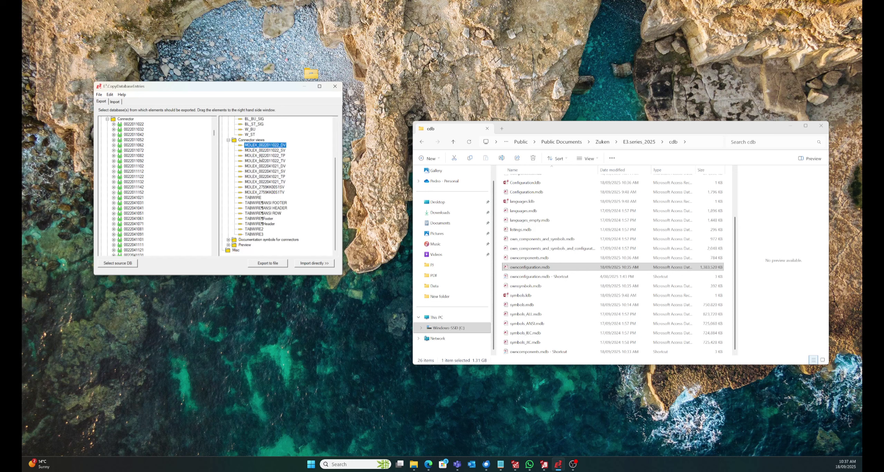
left_click(259, 156)
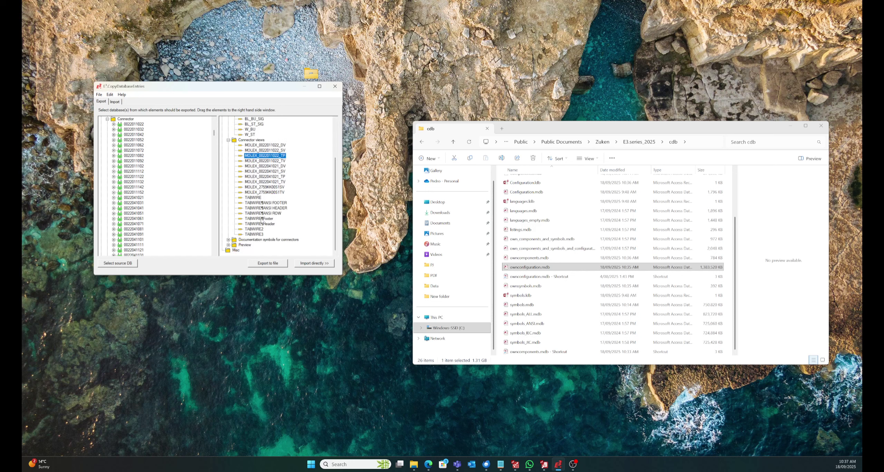
double_click(246, 244)
left_click(252, 246)
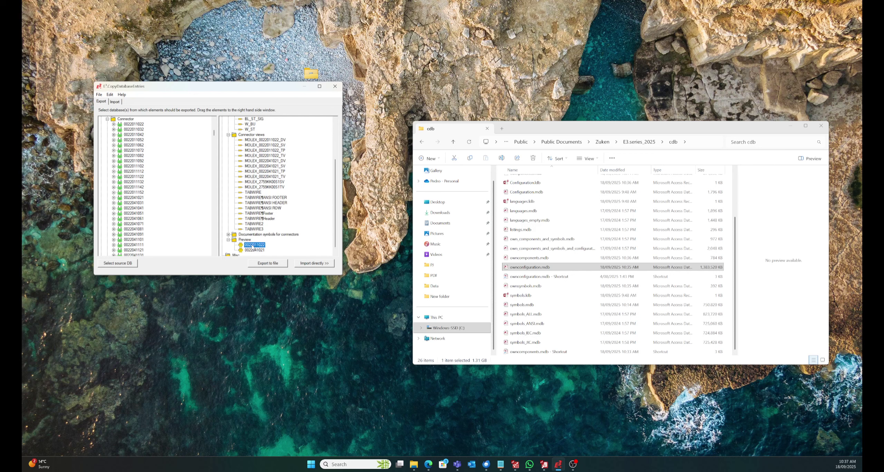
scroll(261, 192, "up", 4)
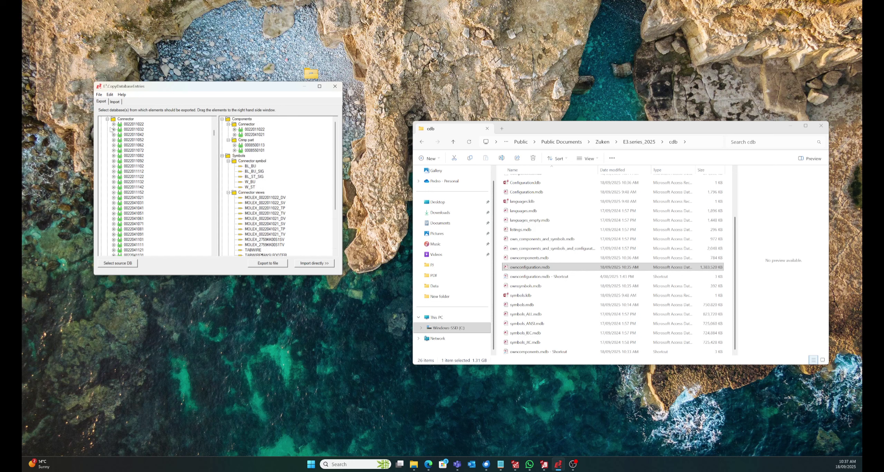
scroll(264, 126, "down", 3)
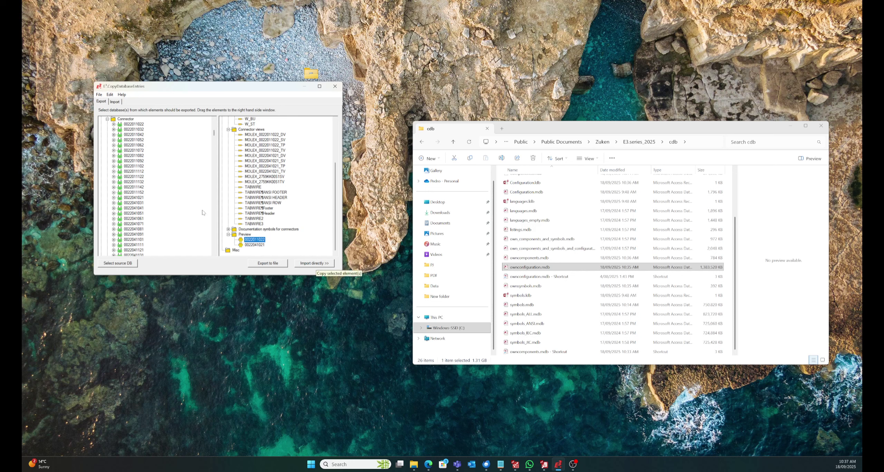
Step: Check the export and import options and the destination file choice for a file export, then cancel the file export
left_click(109, 94)
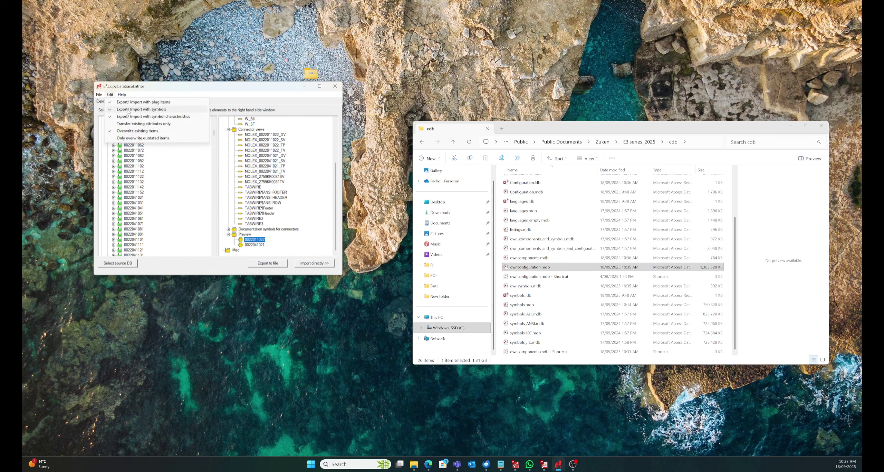
left_click(188, 275)
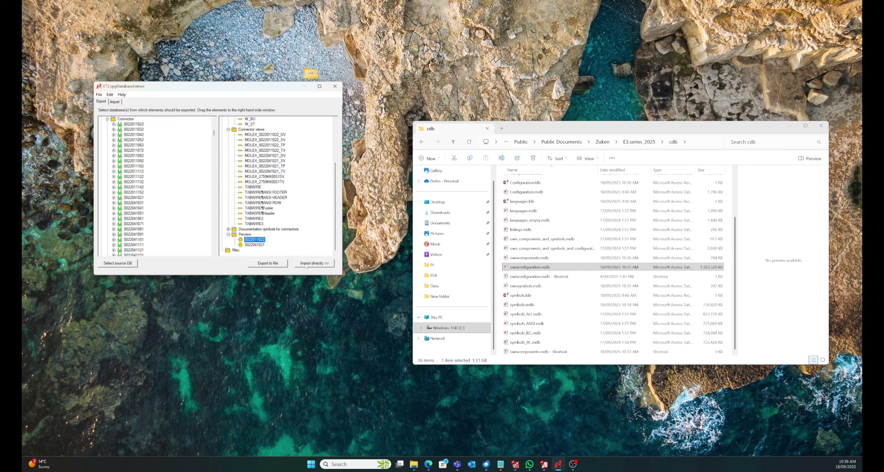
left_click(275, 265)
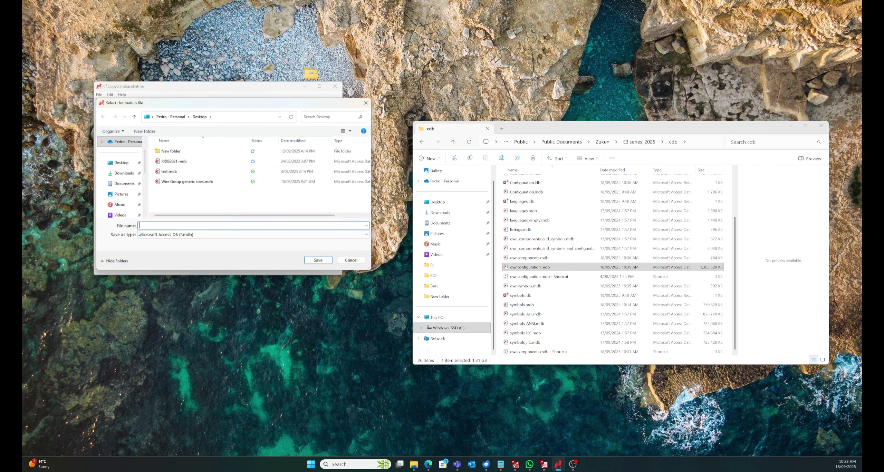
left_click(350, 260)
Step: Transfer the collected elements for direct import and set Blank Components and Blank Symbols as the destination databases
left_click(315, 264)
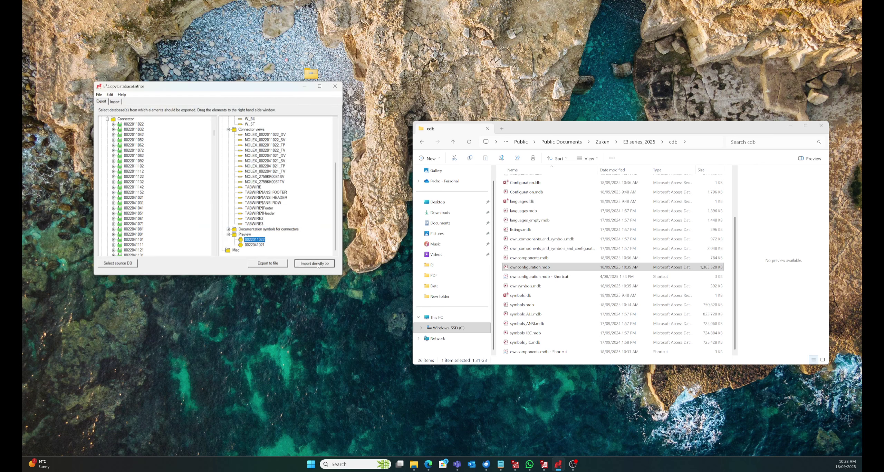
left_click(268, 263)
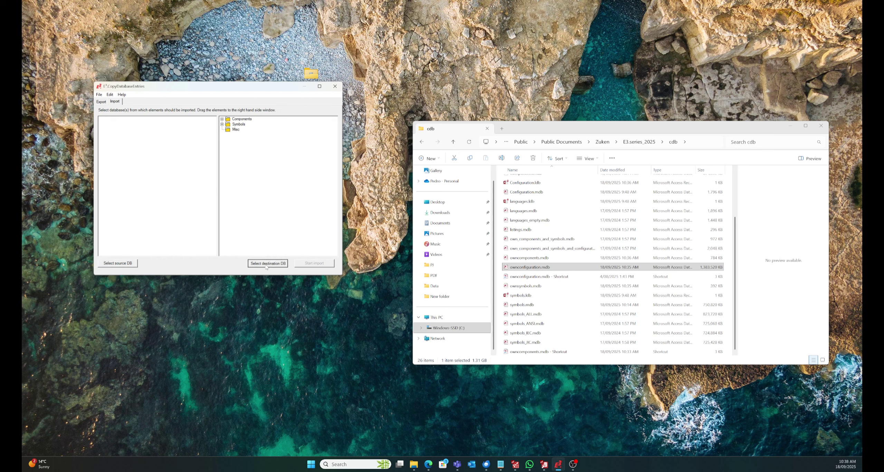
left_click(359, 167)
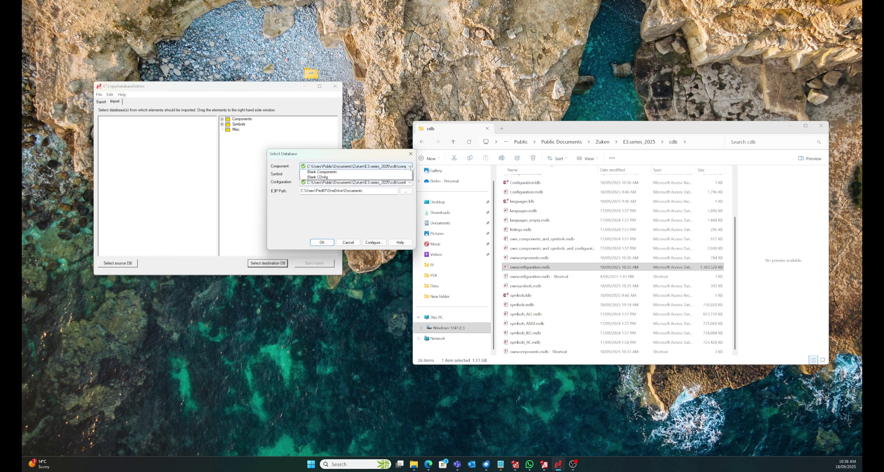
left_click(333, 189)
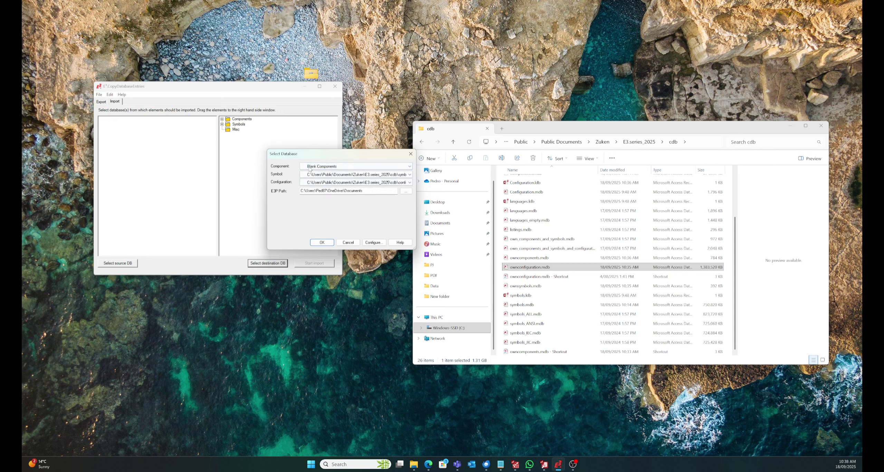
left_click(380, 175)
left_click(369, 197)
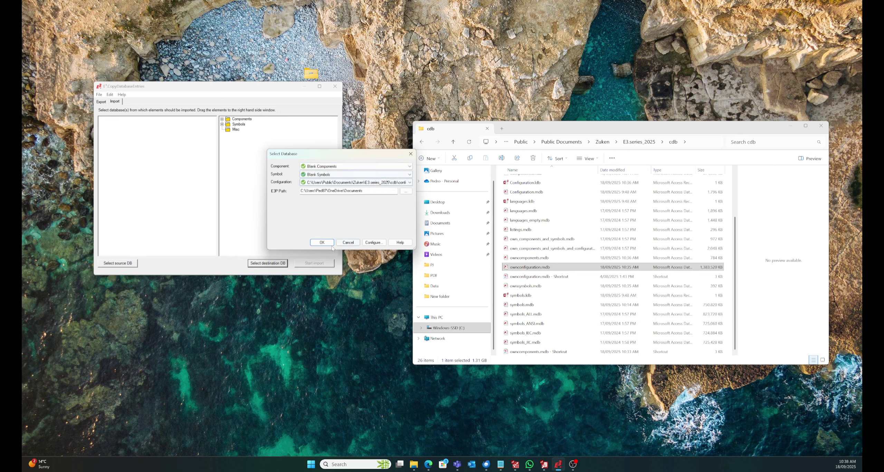
left_click(322, 243)
Step: Run the import into the blank databases and try to open the log files
left_click(306, 263)
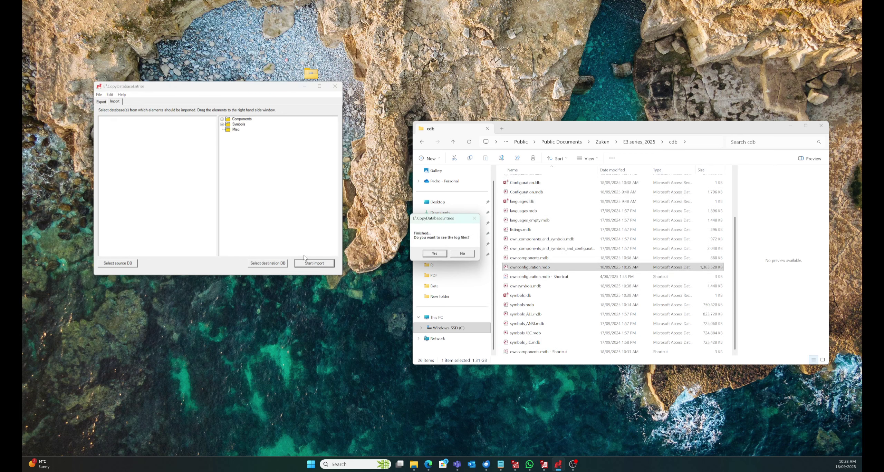
left_click(435, 254)
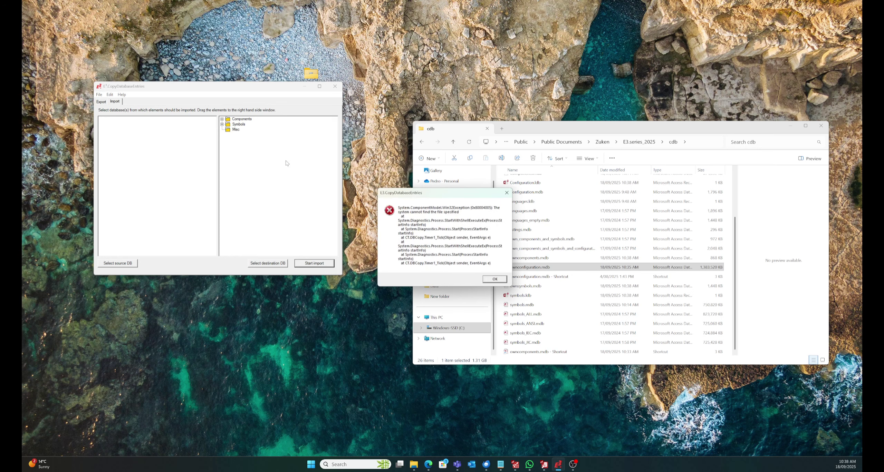
Step: Dismiss the log file error and check the sizes of owncomponents.mdb and ownsymbols.mdb in the cdb folder
left_click(488, 278)
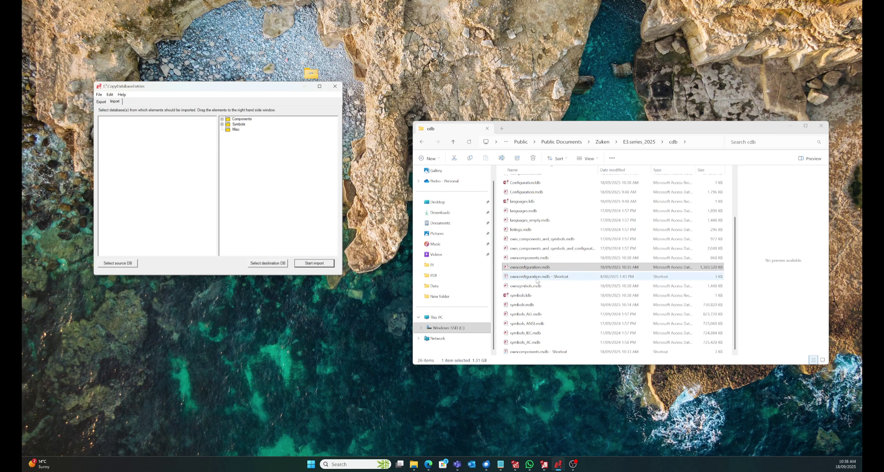
left_click(543, 259)
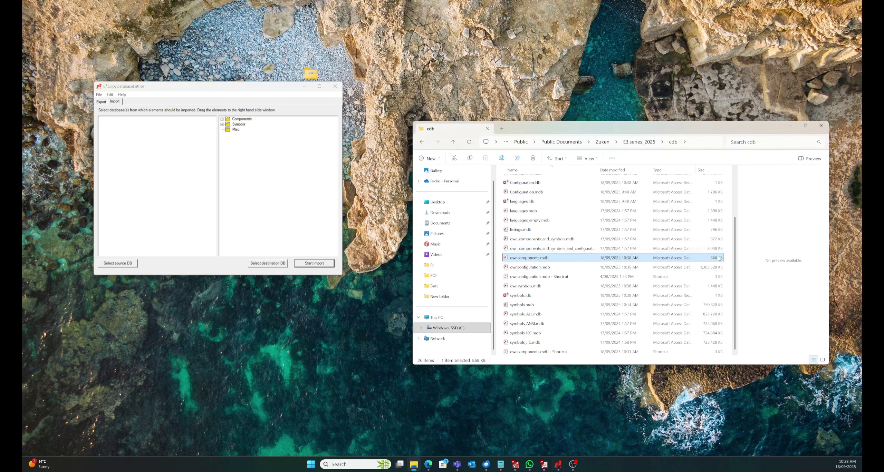
left_click(529, 290)
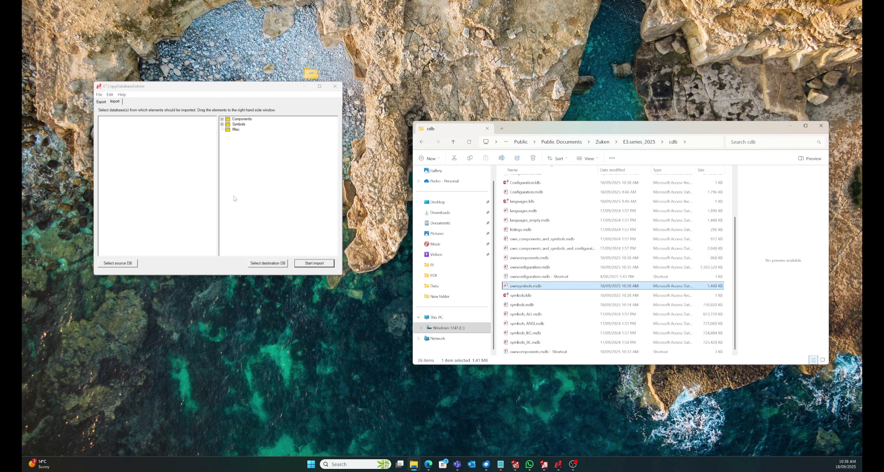
left_click(270, 181)
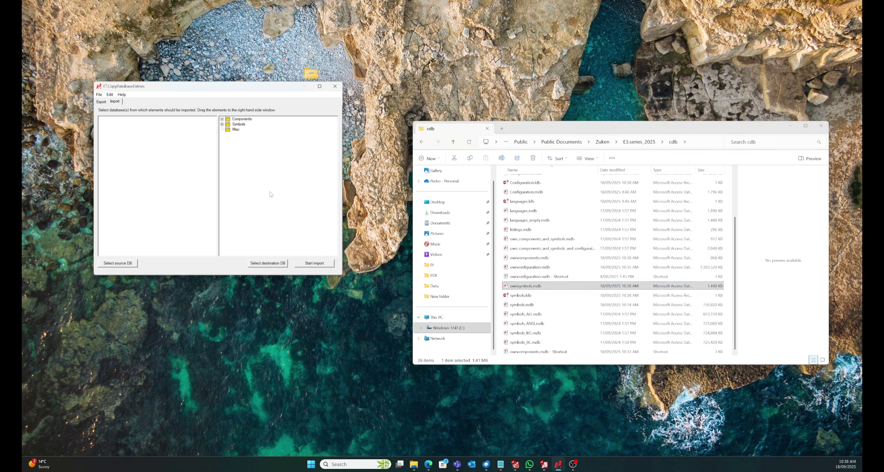
Step: Open owncomponents.mdb in Access, examine the entries of the ComponentData table with a widened ENTRY column, and close the database
left_click(533, 259)
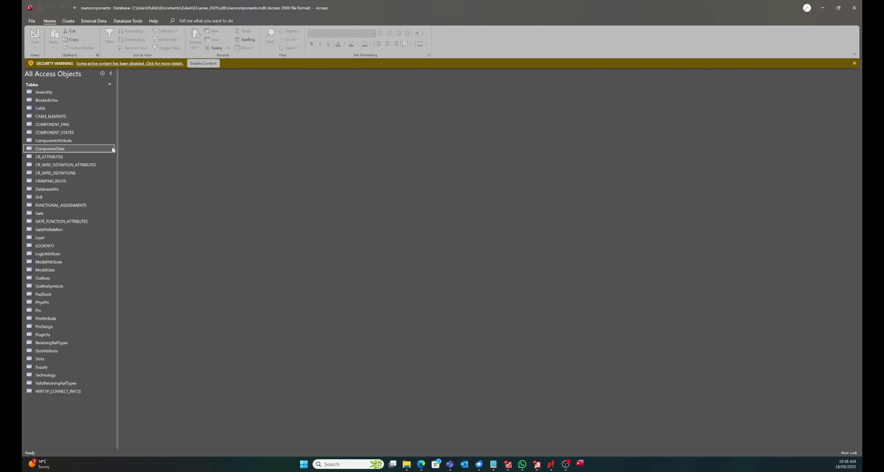
double_click(59, 150)
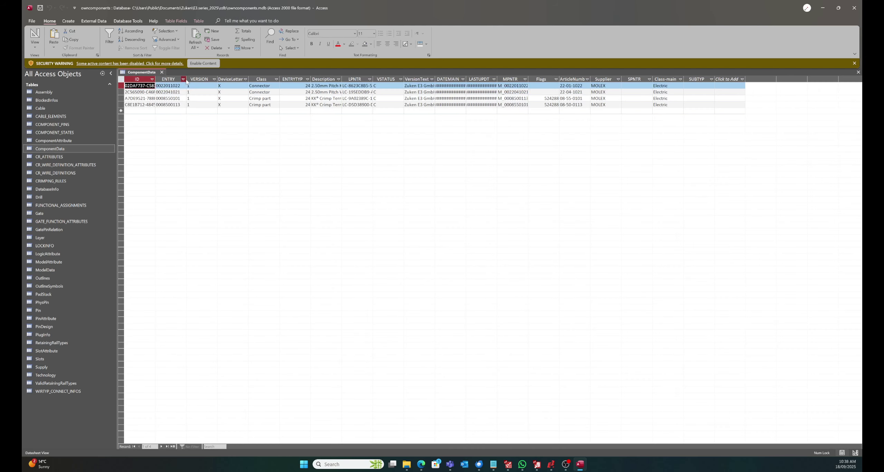
mouse_move(186, 79)
left_mouse_down()
mouse_move(211, 79)
mouse_move(185, 92)
left_mouse_up()
left_click(176, 86)
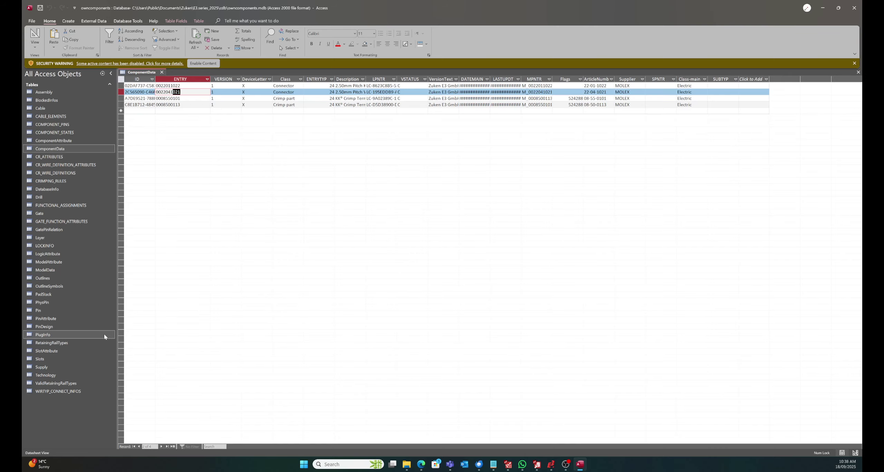
left_click(854, 7)
Step: Open ownsymbols.mdb in Access, examine the entries of the SymbolData table, and return to E3.CopyDatabaseEntries
left_click(458, 245)
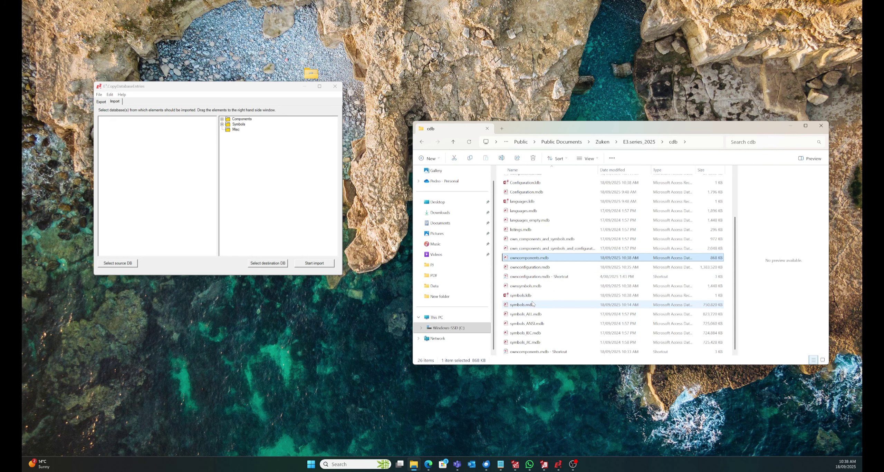
left_click(534, 286)
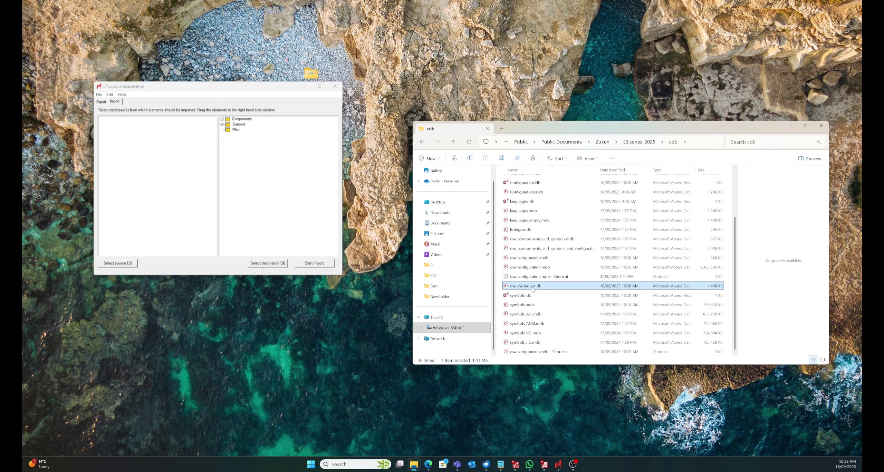
double_click(534, 287)
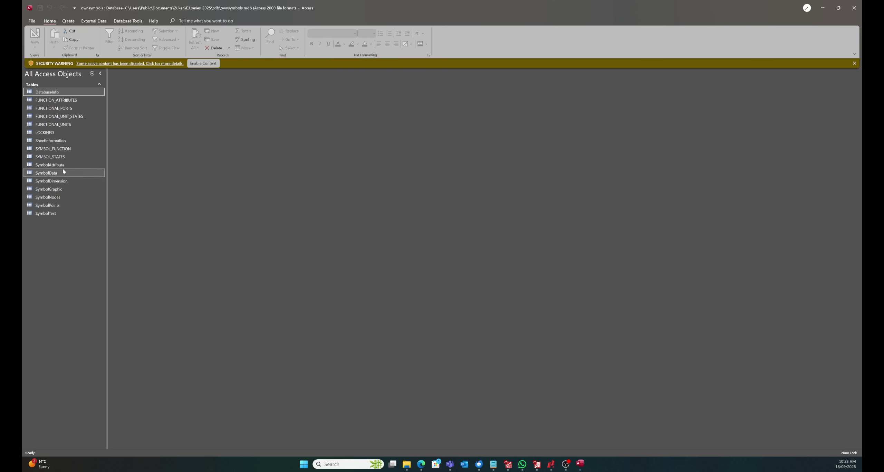
double_click(57, 174)
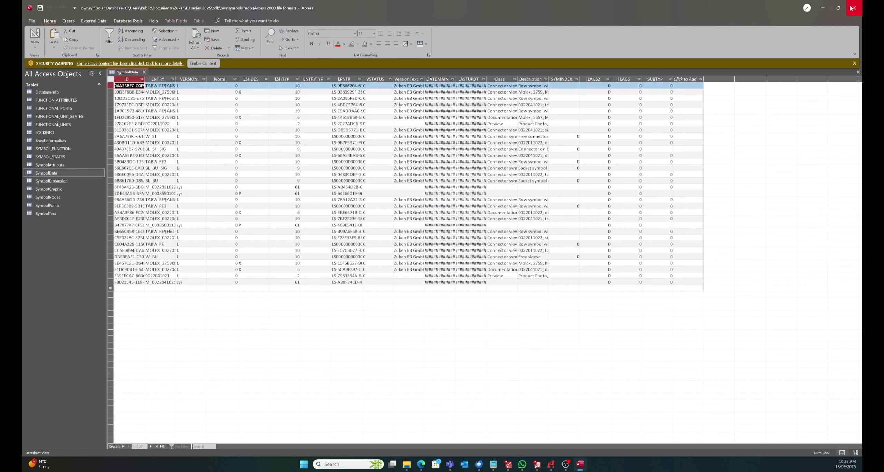
left_click(823, 2)
left_click(292, 155)
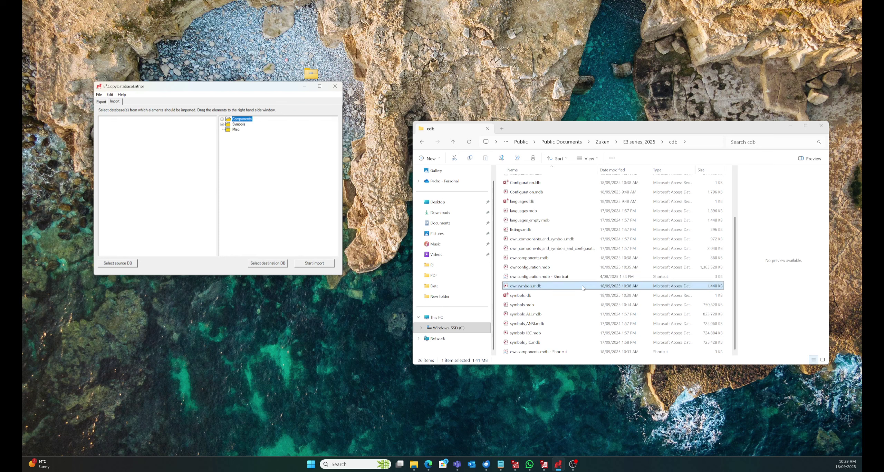
Step: Open the database configuration for the import destination and copy the path of own_components_and_symbols_and_configuration.mdb from the cdb folder
left_click(580, 250)
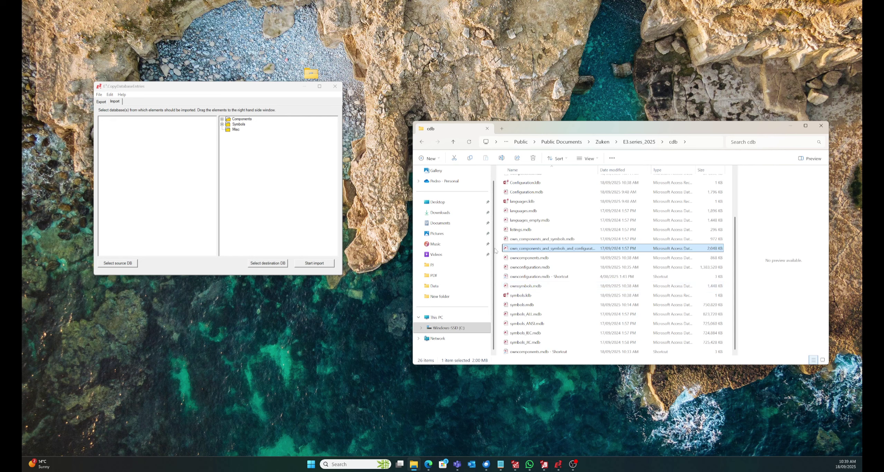
left_click(264, 263)
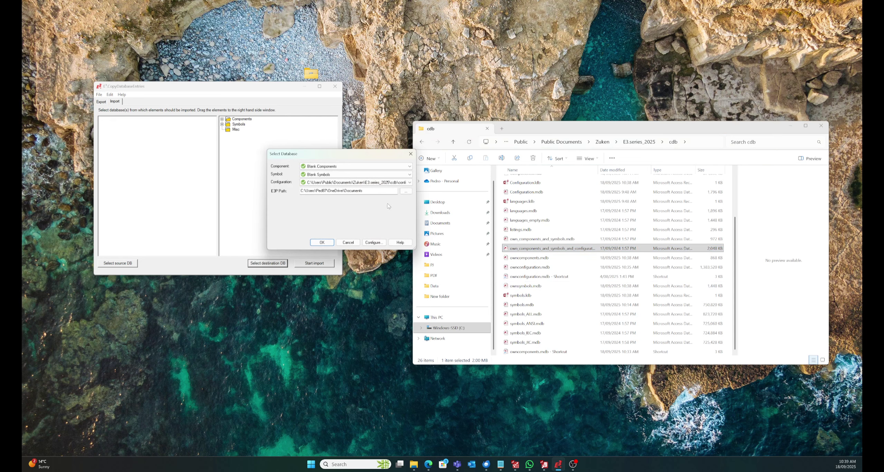
left_click(375, 243)
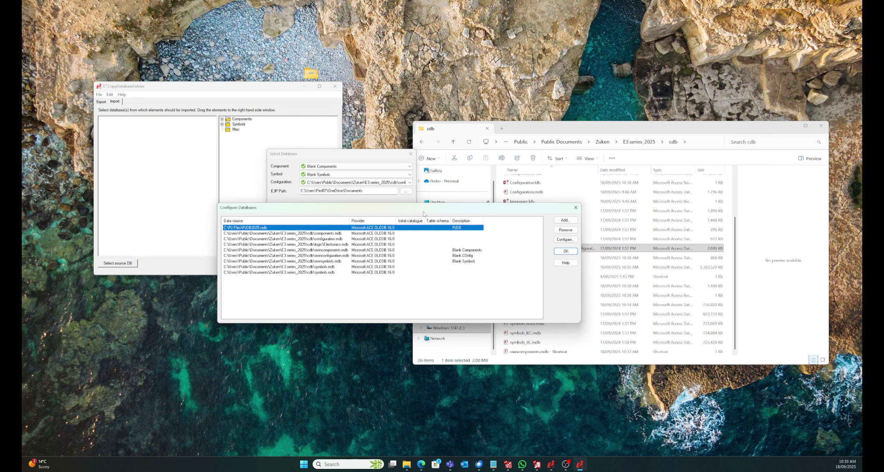
left_click(570, 250)
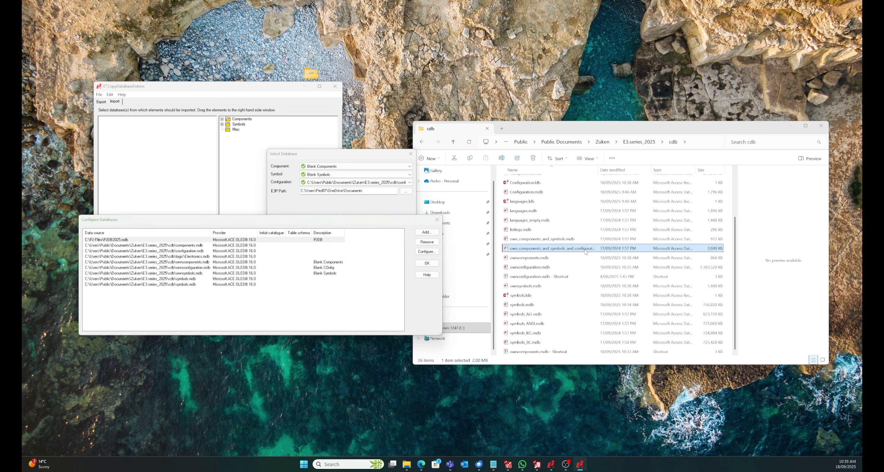
right_click(558, 251)
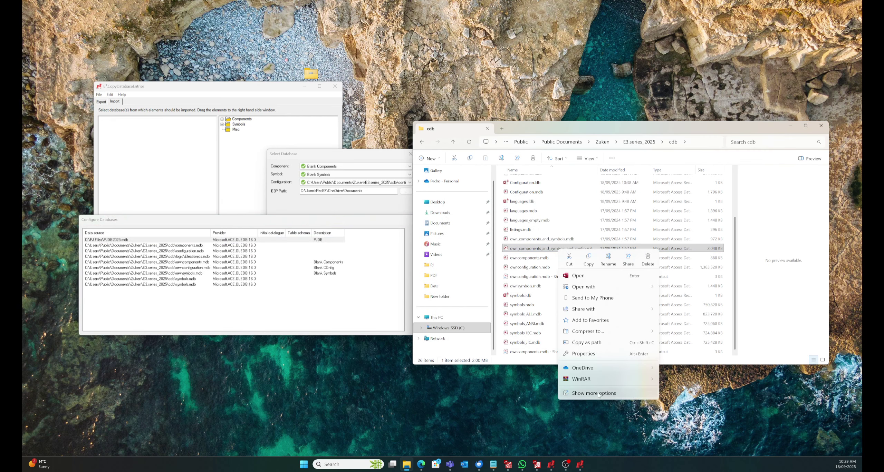
left_click(591, 343)
left_click(338, 250)
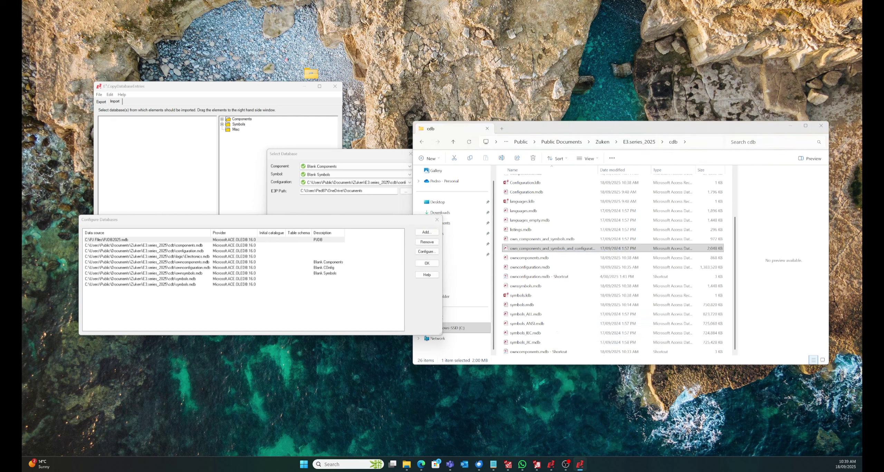
Step: Add the copied database path as a data source using the Microsoft Office 16.0 Access Database Engine provider, with the description Blank DB
left_click(427, 232)
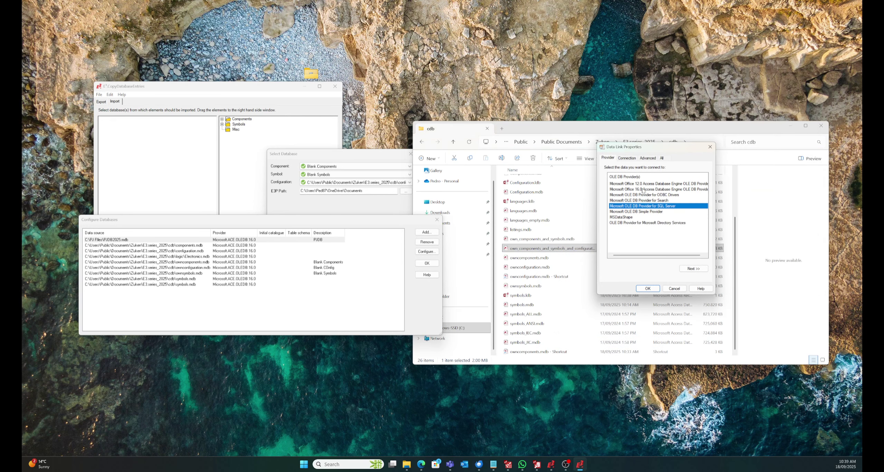
double_click(642, 191)
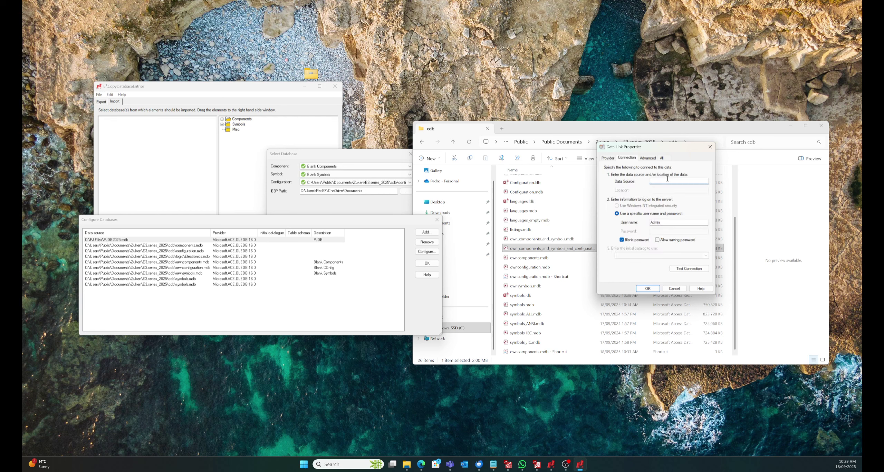
key("ctrl+v")
double_click(695, 182)
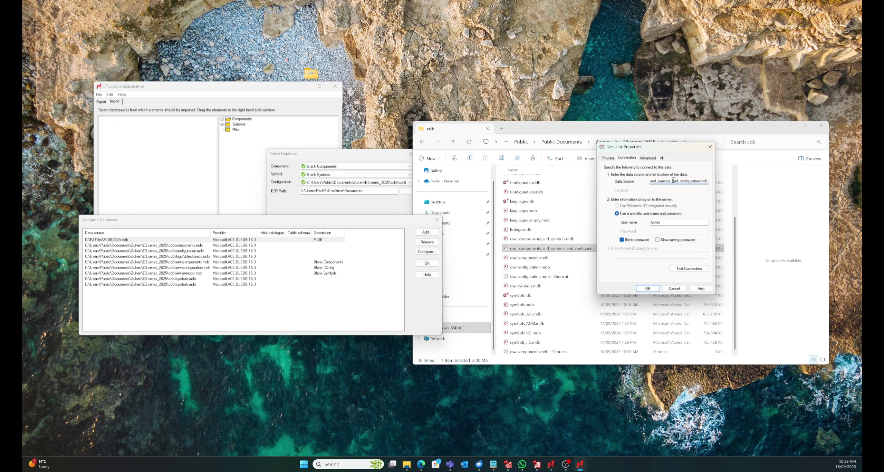
left_click(649, 183)
left_click(648, 288)
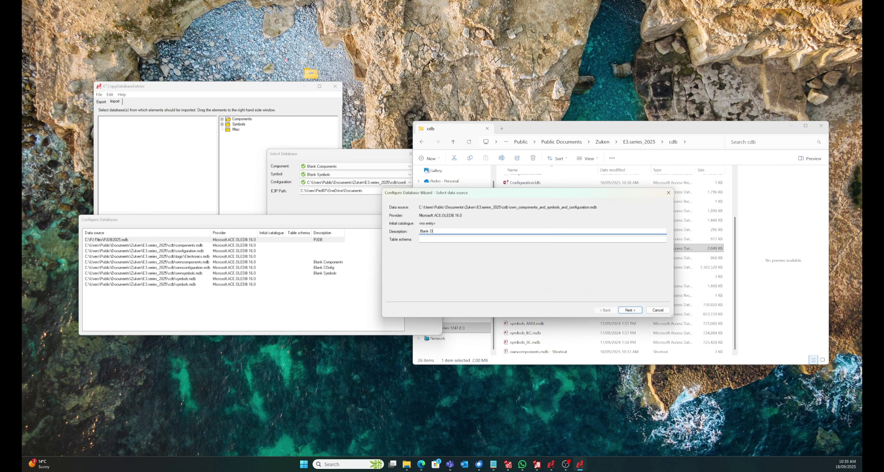
key("Return")
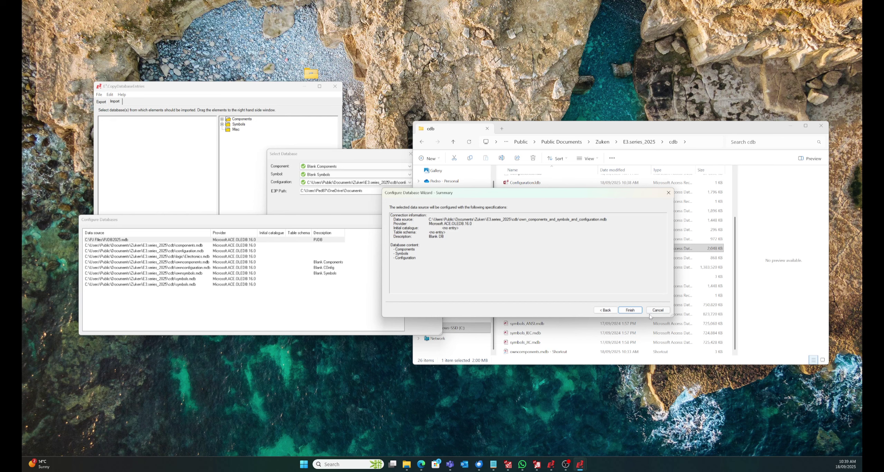
left_click(630, 310)
left_click(426, 232)
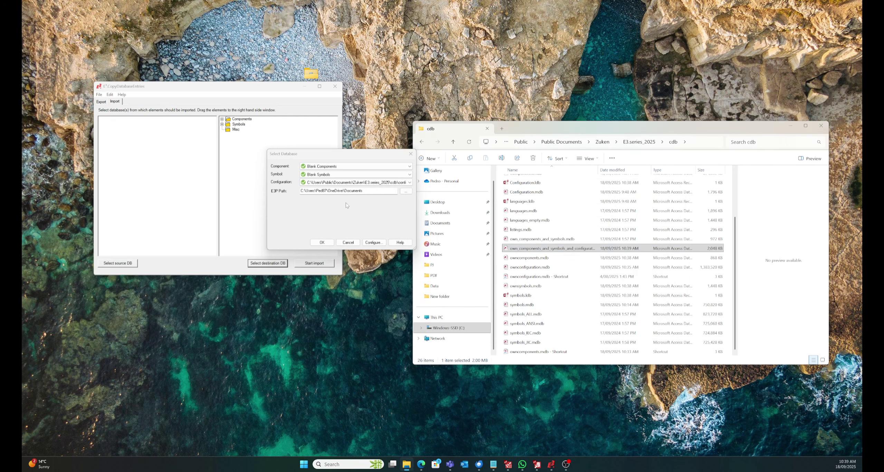
Step: Set the destination's component, symbol and configuration databases all to Blank DB
left_click(332, 167)
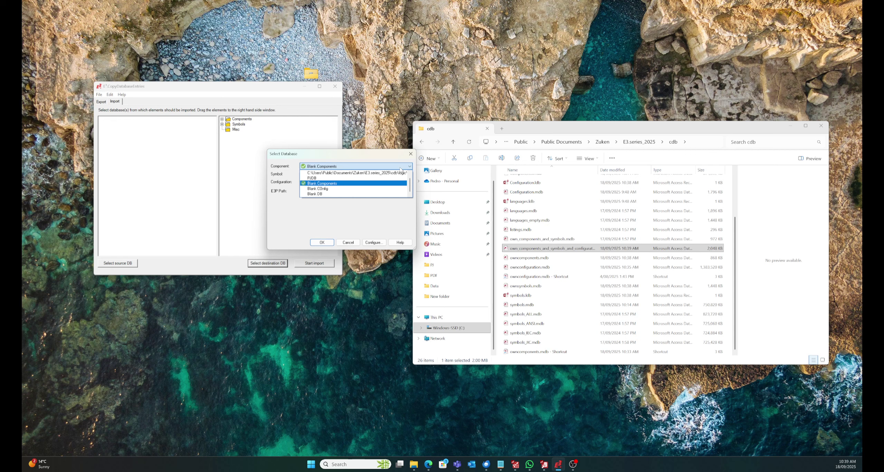
left_click(329, 197)
left_click(326, 175)
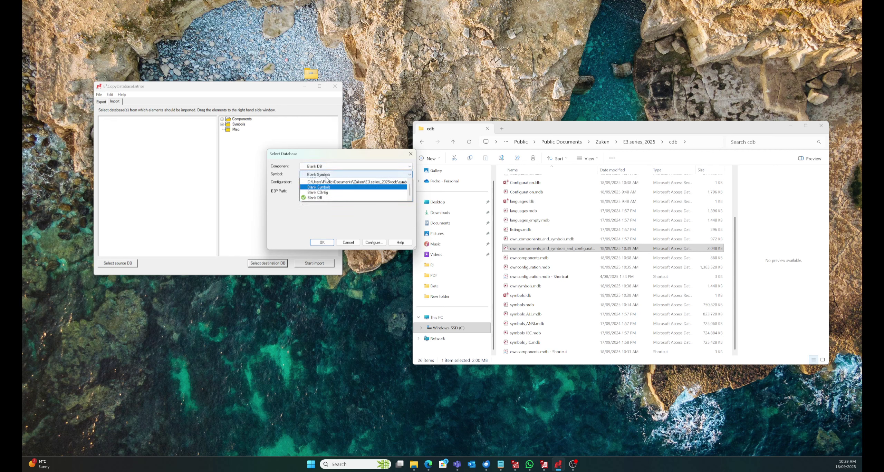
left_click(314, 197)
left_click(355, 182)
left_click(328, 187)
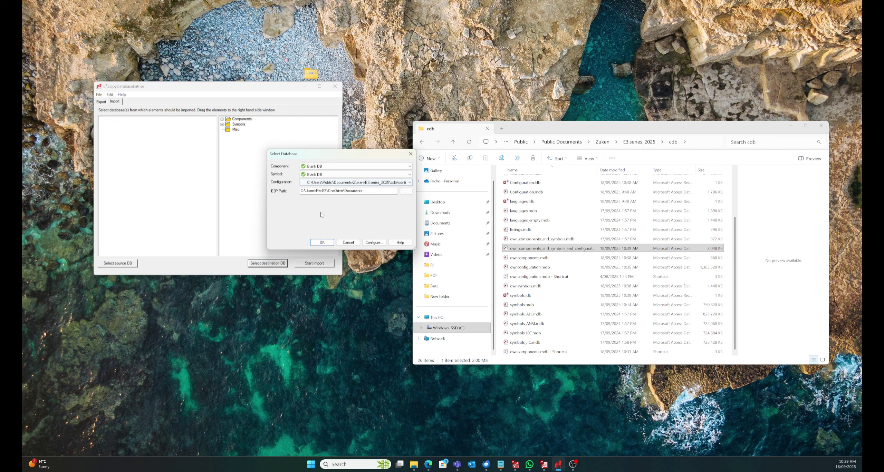
left_click(321, 182)
left_click(311, 203)
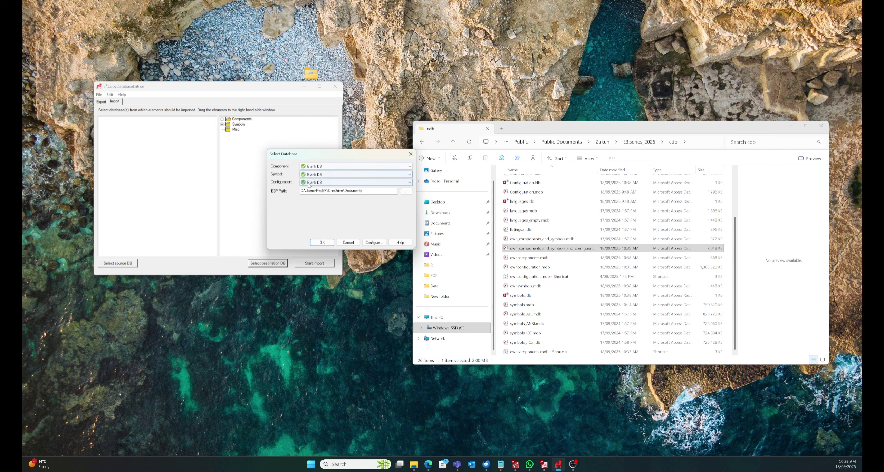